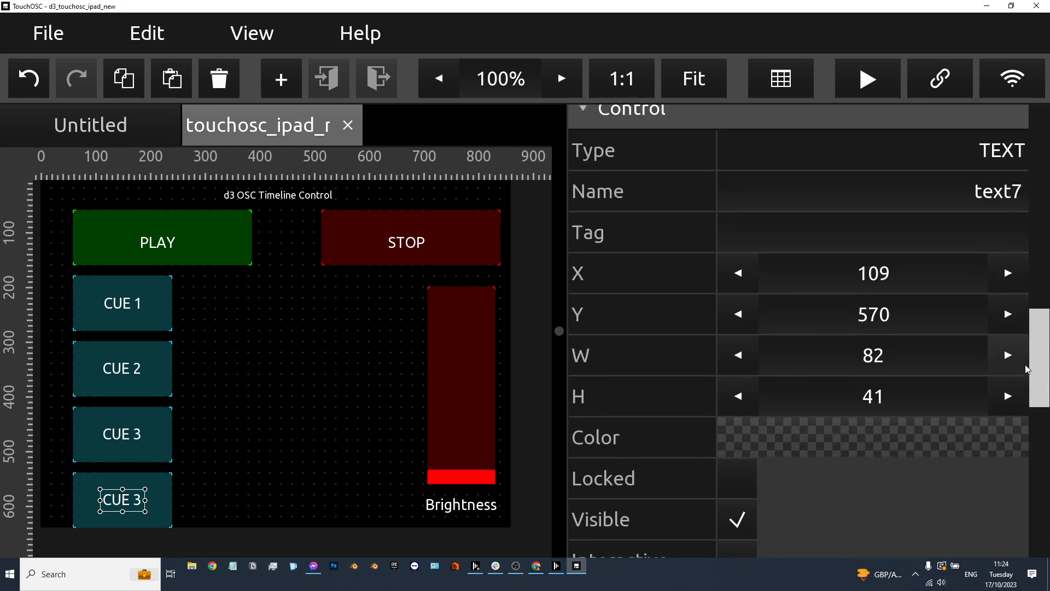
Step: Set the bottom cue's label text to CUE 4 and rename its button to d3/showcontrol/cue
left_click(671, 418)
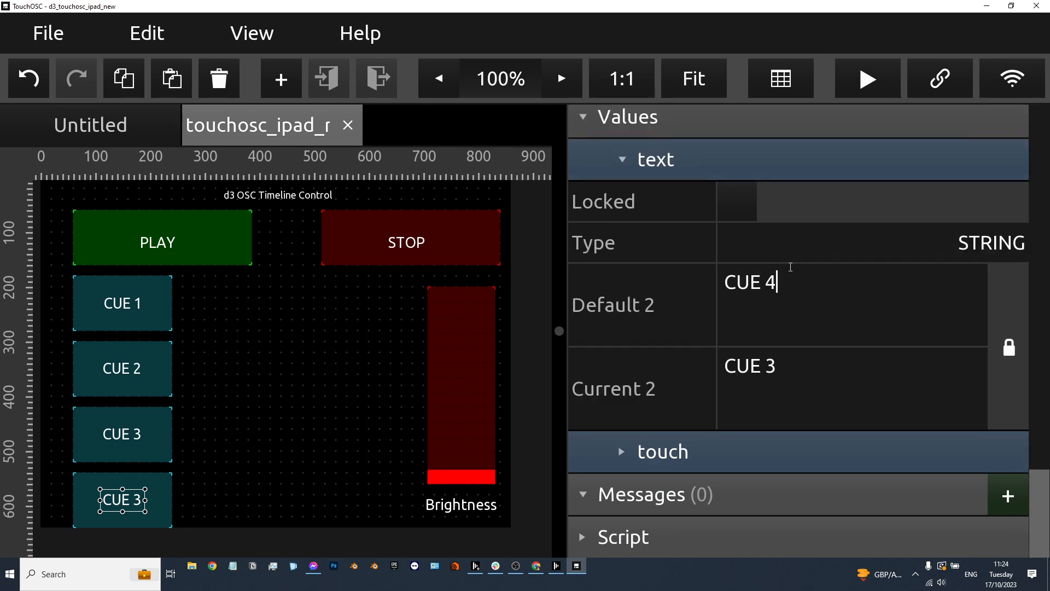
left_click(314, 476)
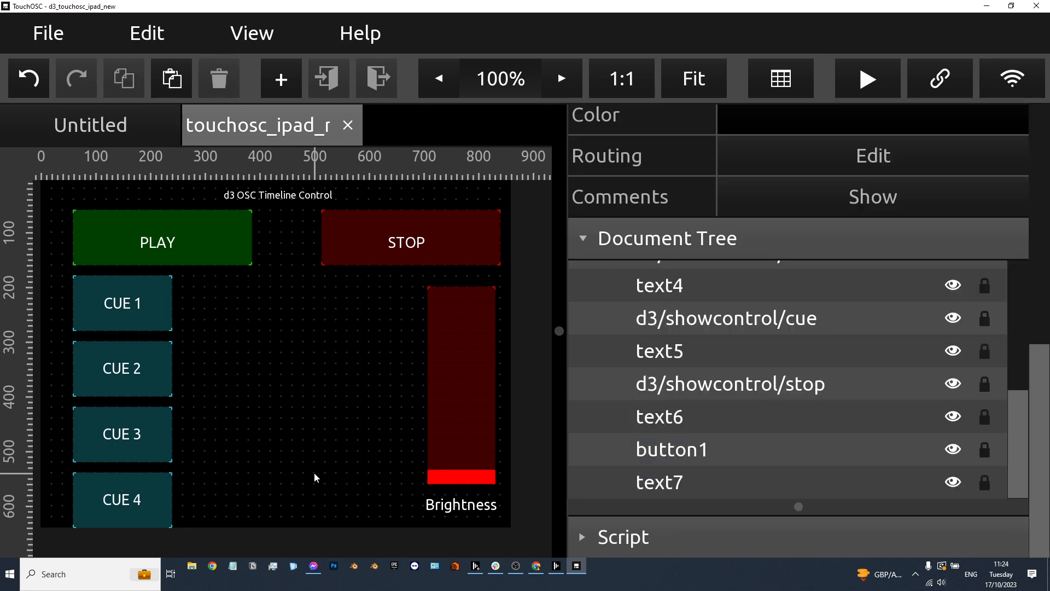
left_click(164, 490)
left_click_drag(1039, 272, 1042, 346)
left_click(1026, 230)
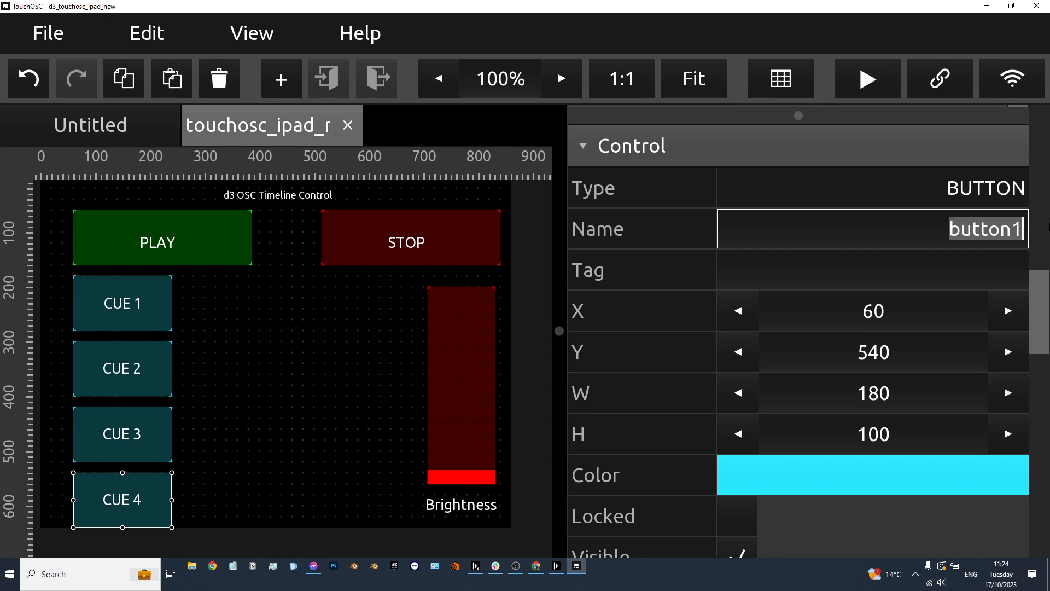
type("d3/showc")
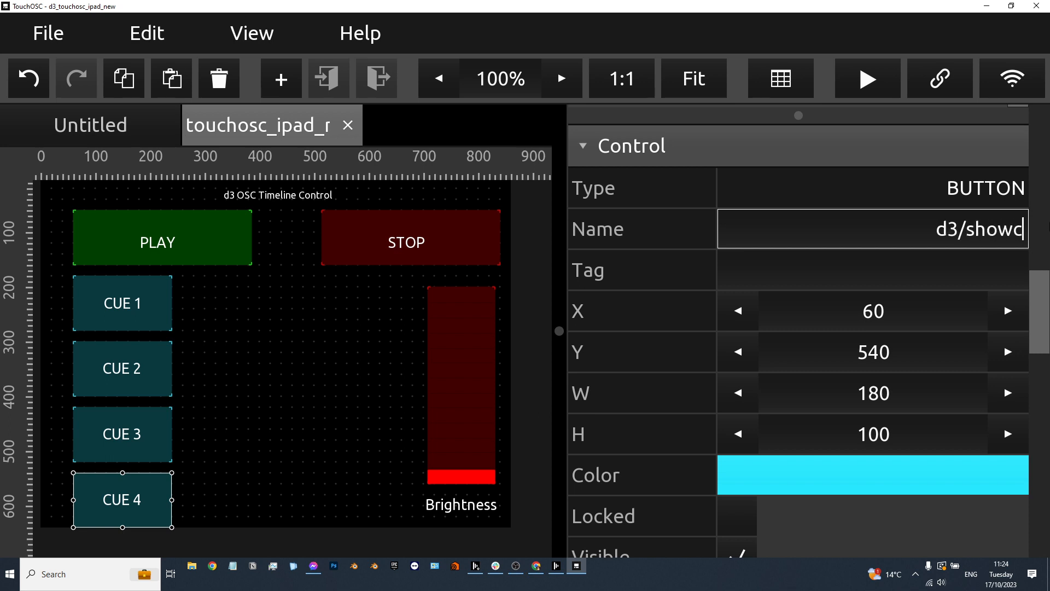
type("ontrol/cue")
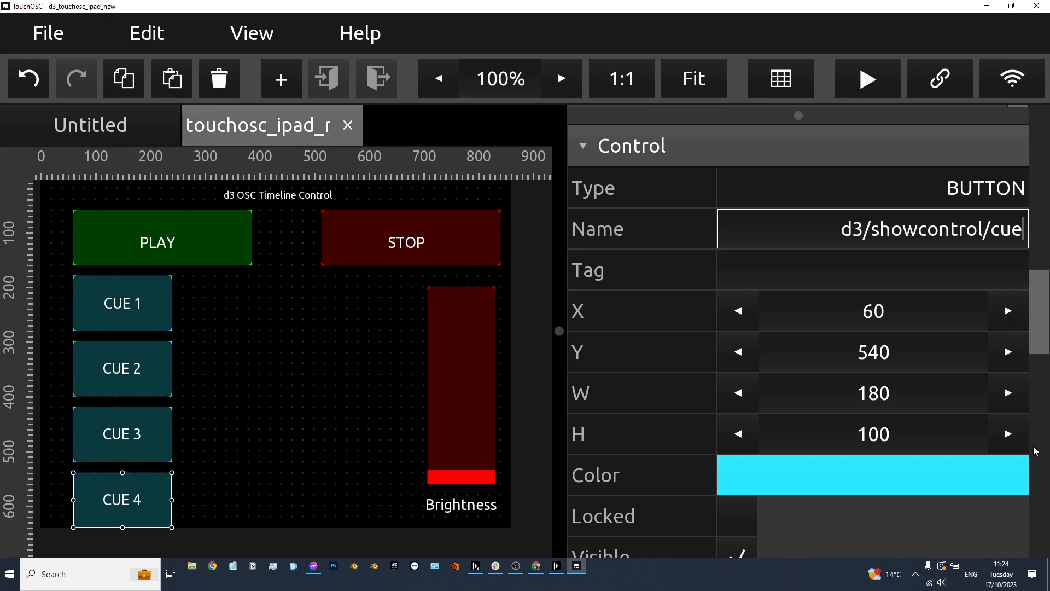
Step: Set the upper scale limit of the CUE 4 button's OSC message to 4
scroll(1044, 335, "down", 15)
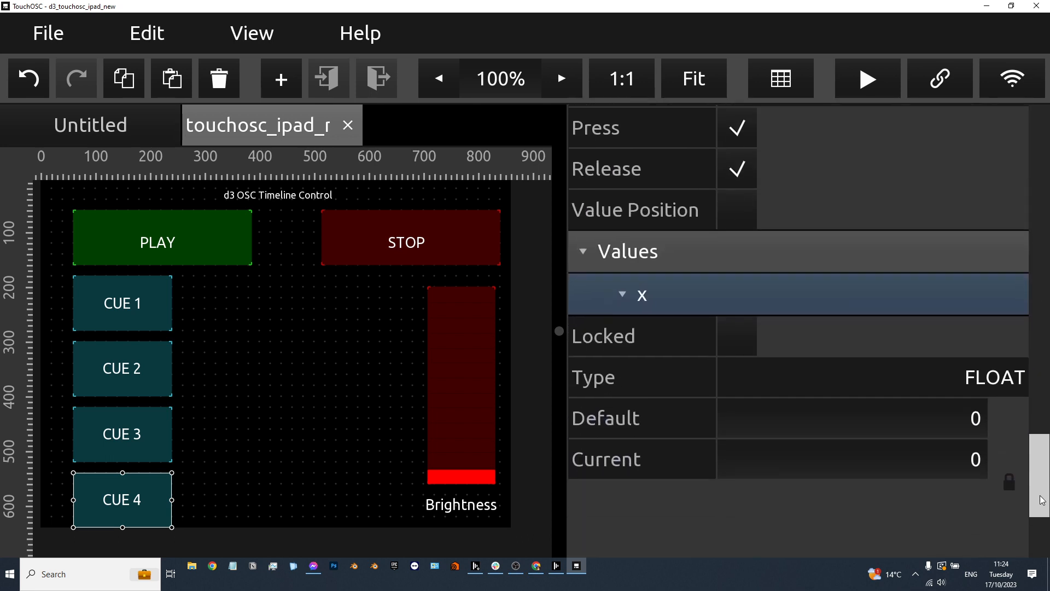
scroll(854, 329, "down", 5)
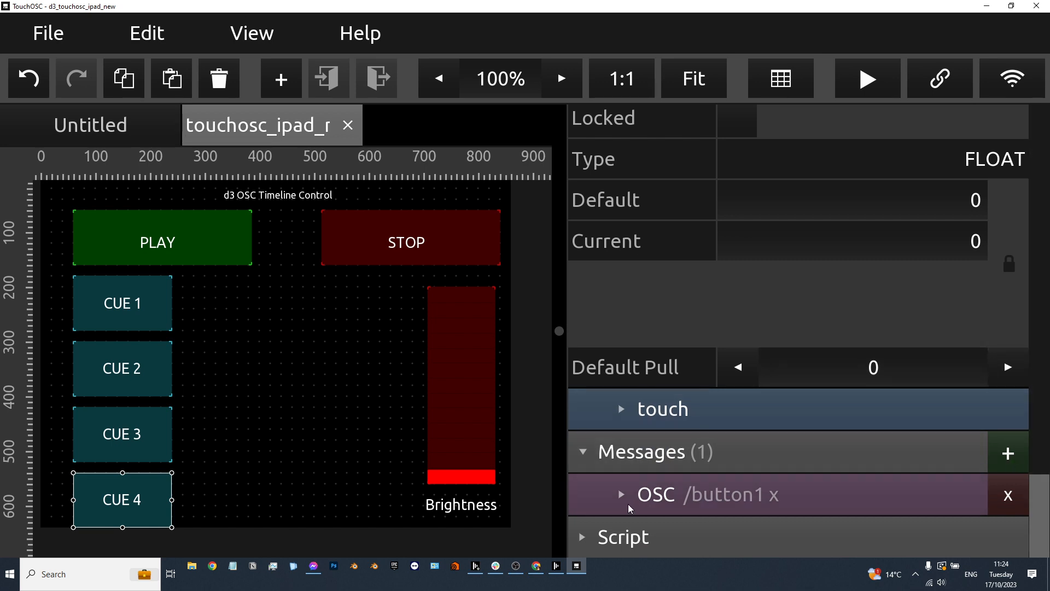
left_click(629, 508)
left_click(750, 514)
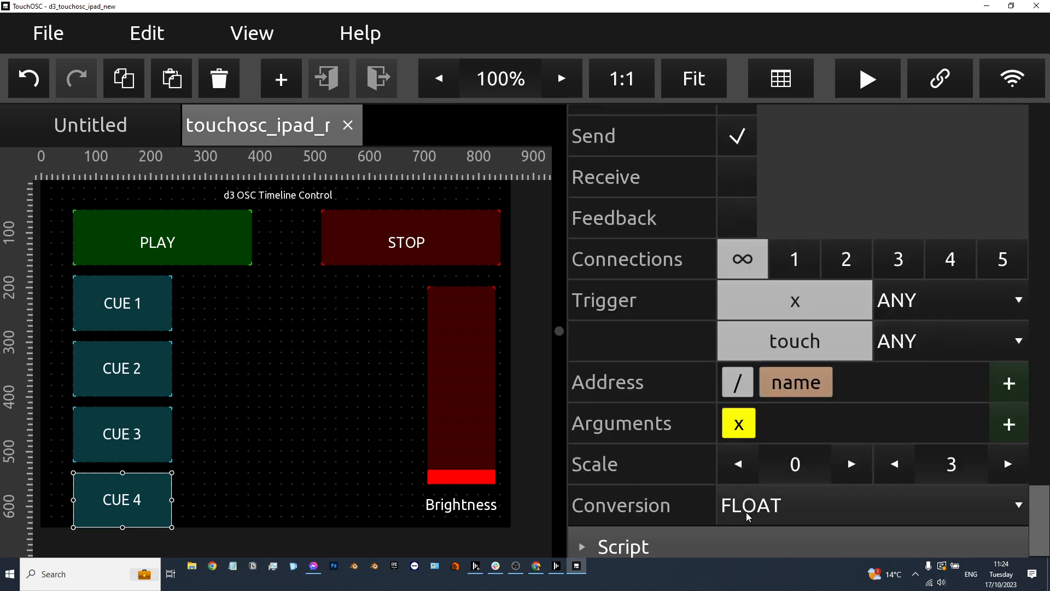
left_click(1008, 464)
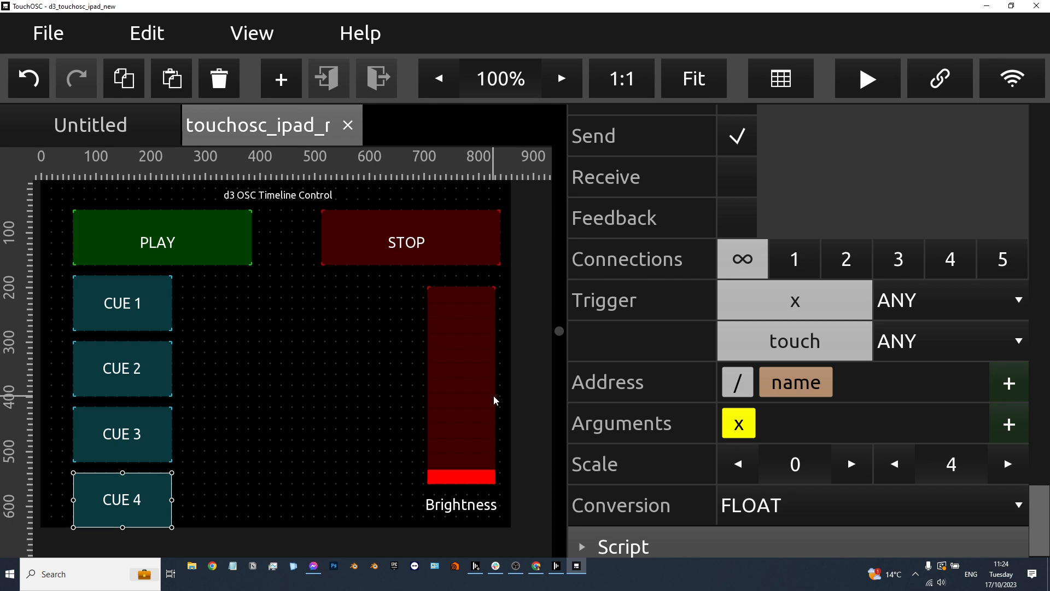
left_click(298, 399)
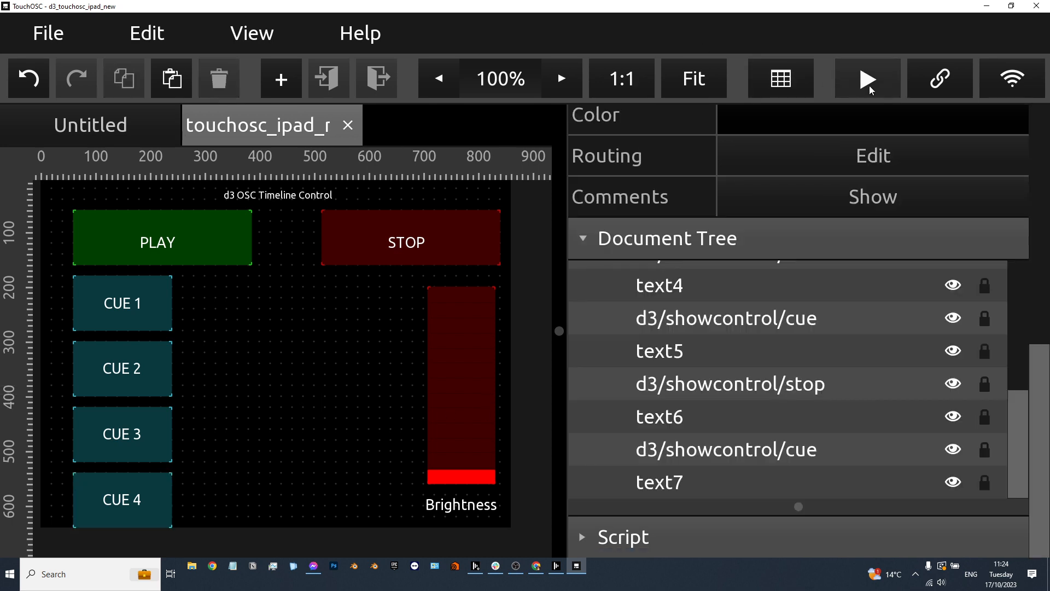
Step: Check the host address and the send and receive ports of OSC Connection 1
left_click(935, 89)
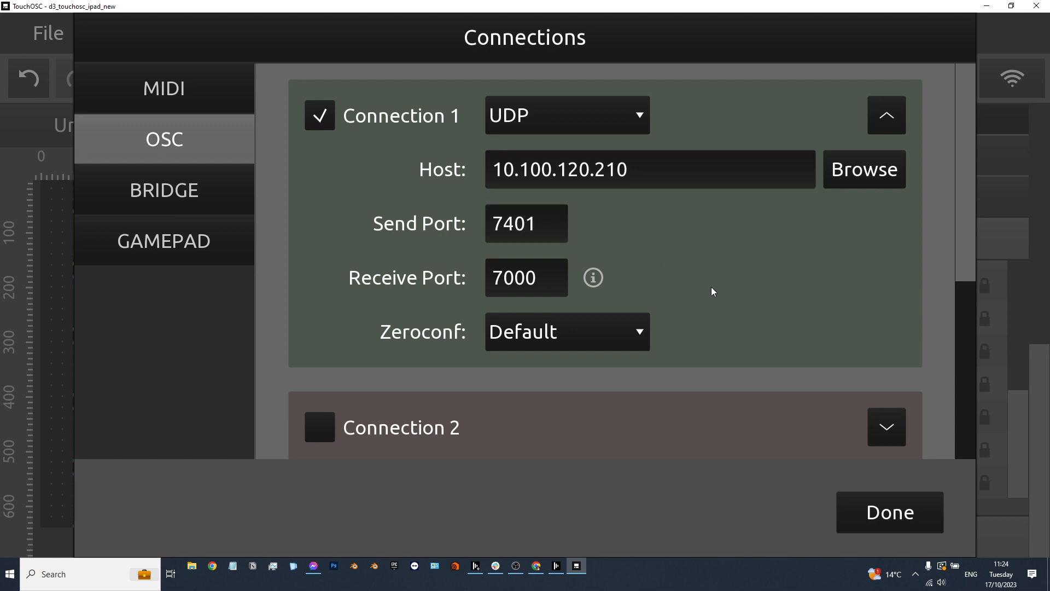
left_click(557, 228)
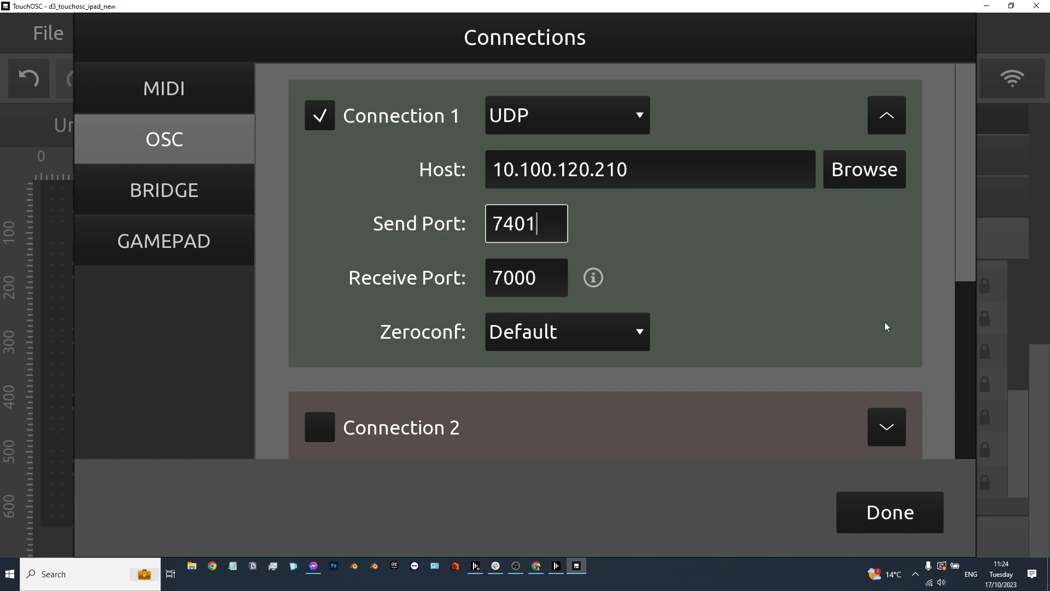
left_click(904, 521)
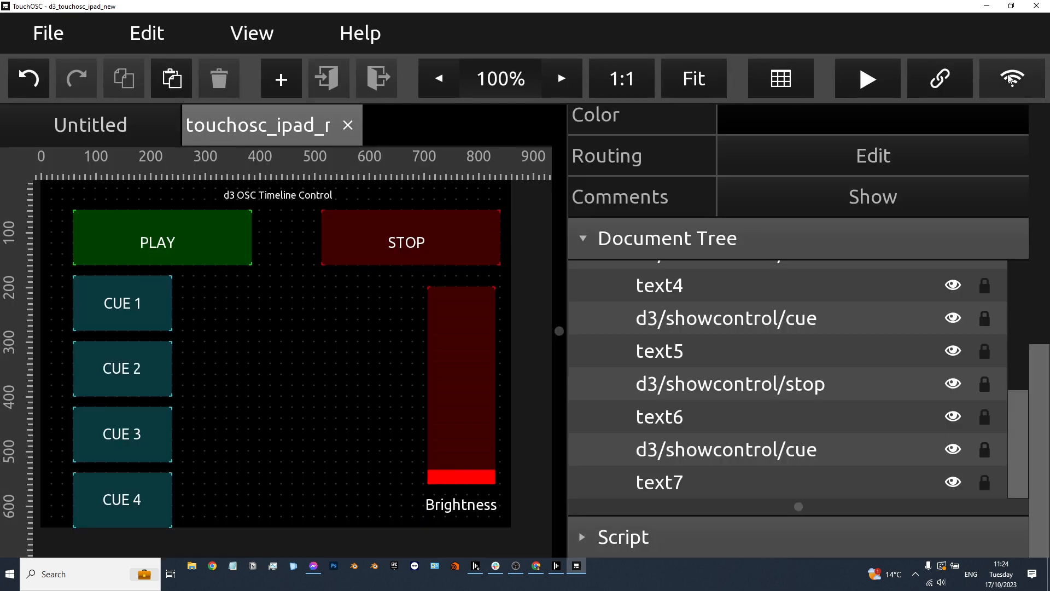
Step: Run the control surface in a restored window, then switch to d3 and close the RGBColour editor
left_click(1011, 6)
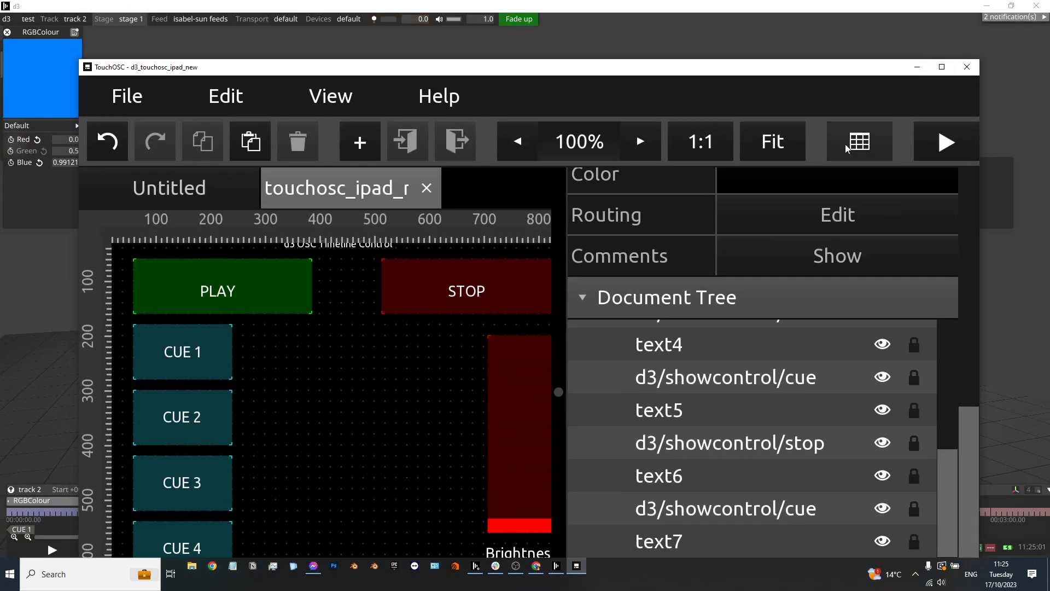
left_click(946, 144)
left_click(917, 67)
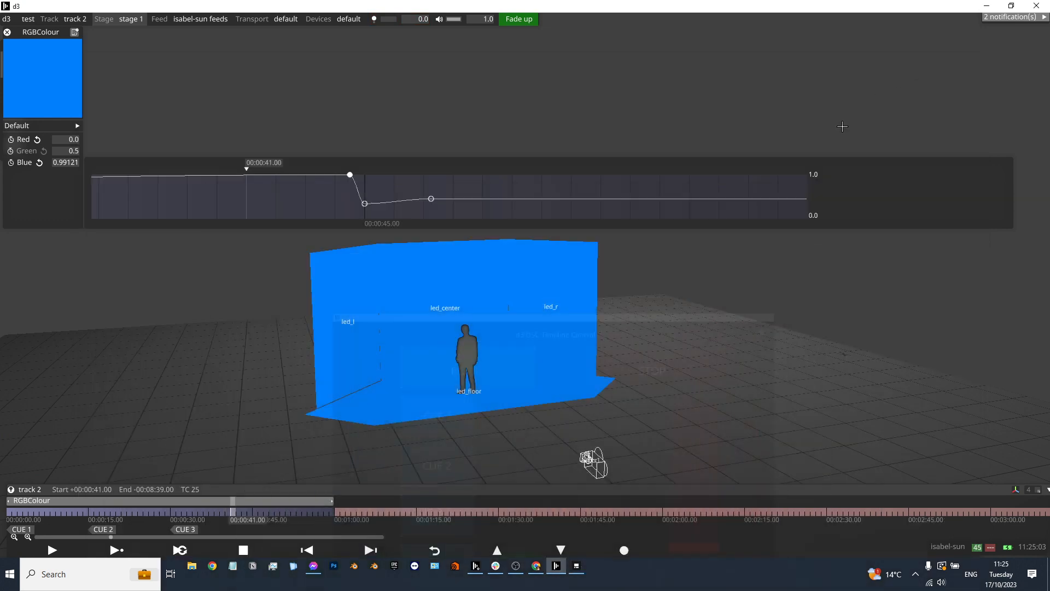
left_click(7, 31)
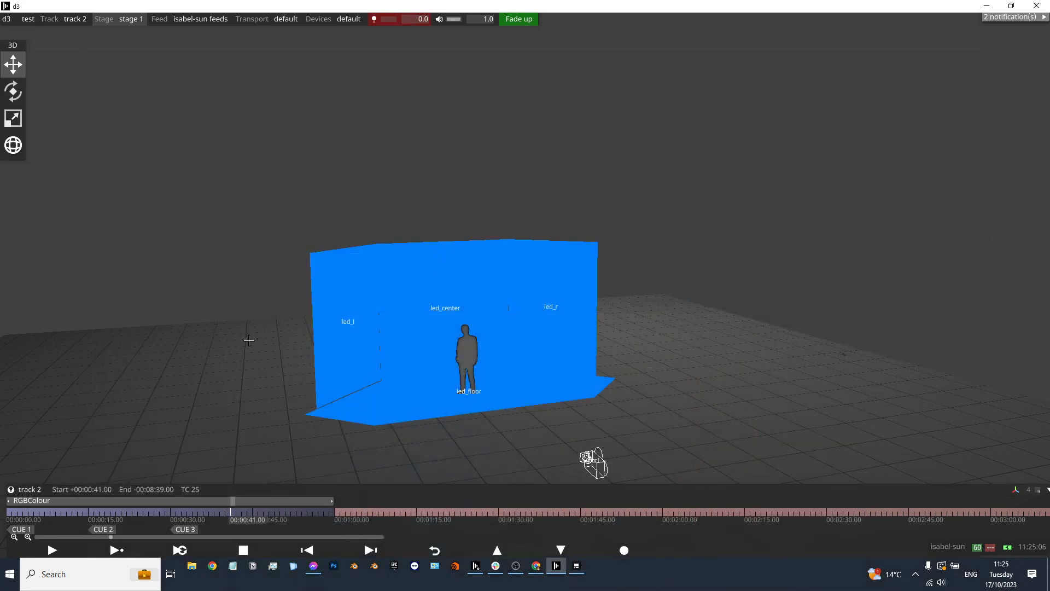
Step: Add a new OscDevice named "osc test" to the default device list
left_click(328, 19)
left_click(328, 114)
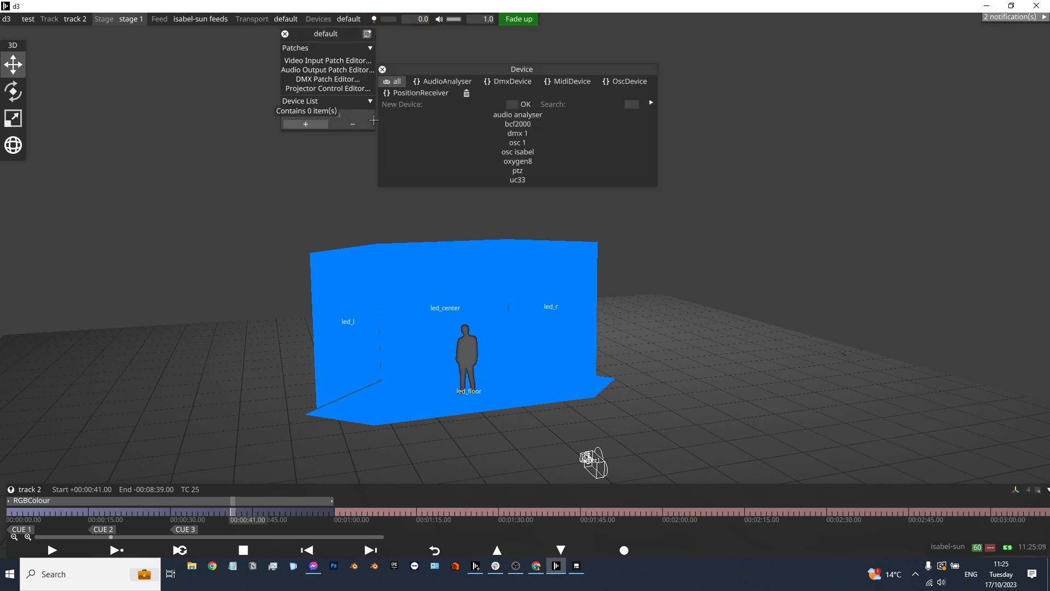
type("osc")
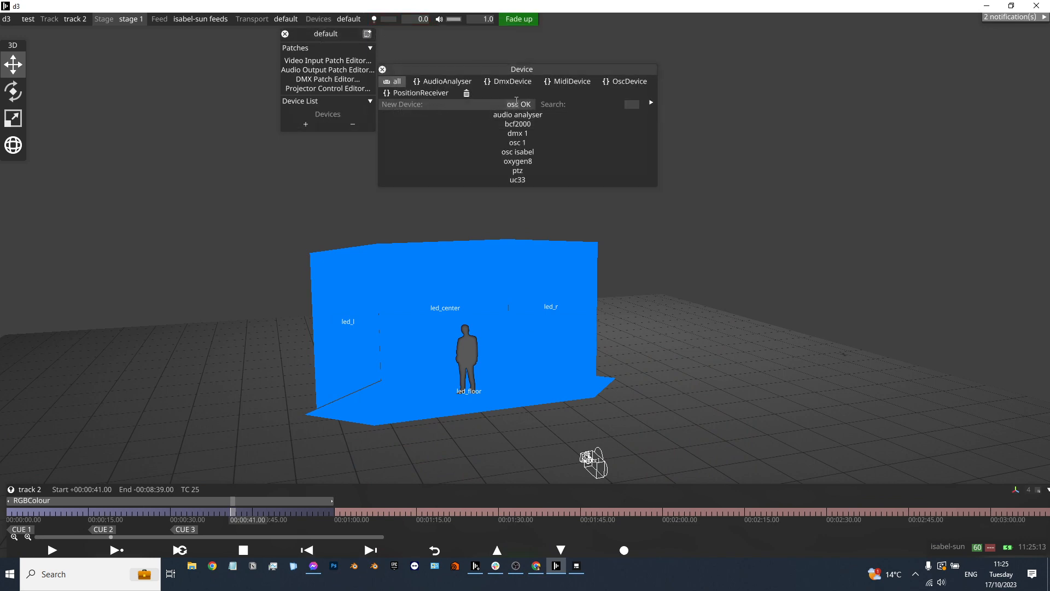
type(" test")
key("Return")
type("osc")
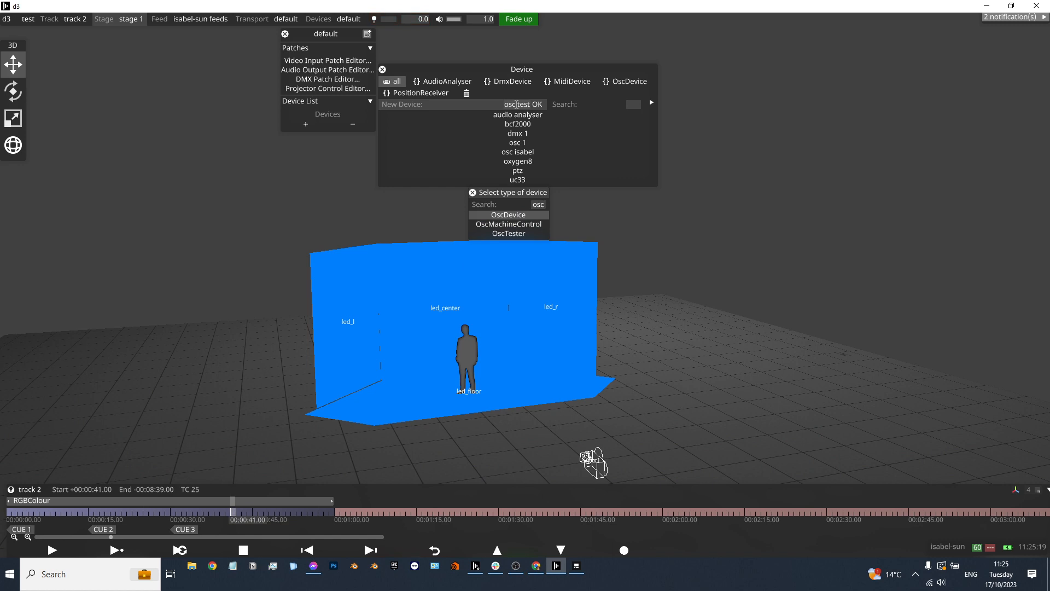
key("Return")
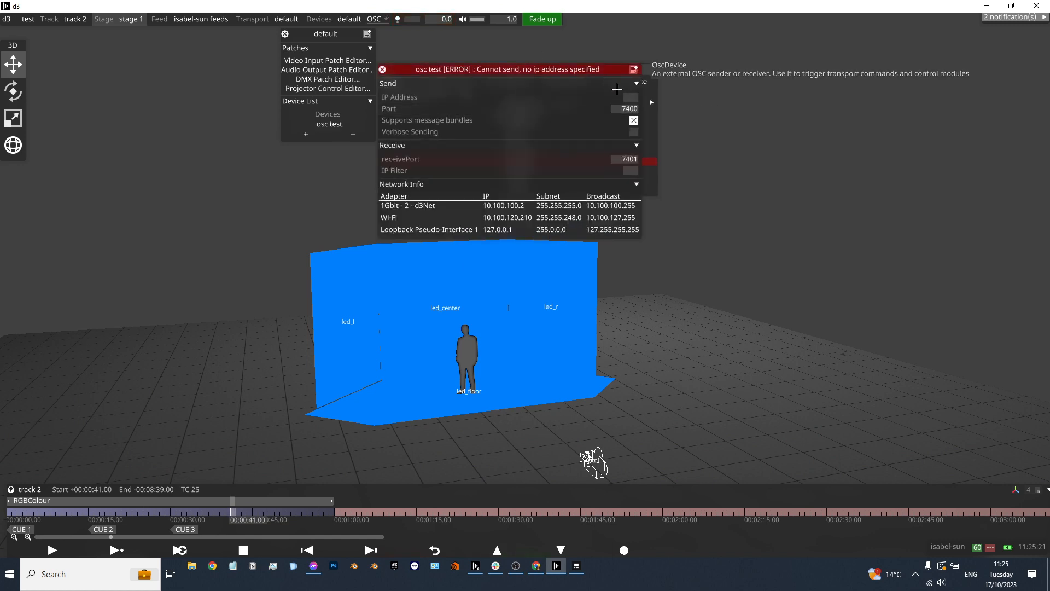
Step: Set the osc test device's send IP address to 10.100.120.210, keep its editor open off to the side and close the device library
left_click(632, 97)
type("10.100.")
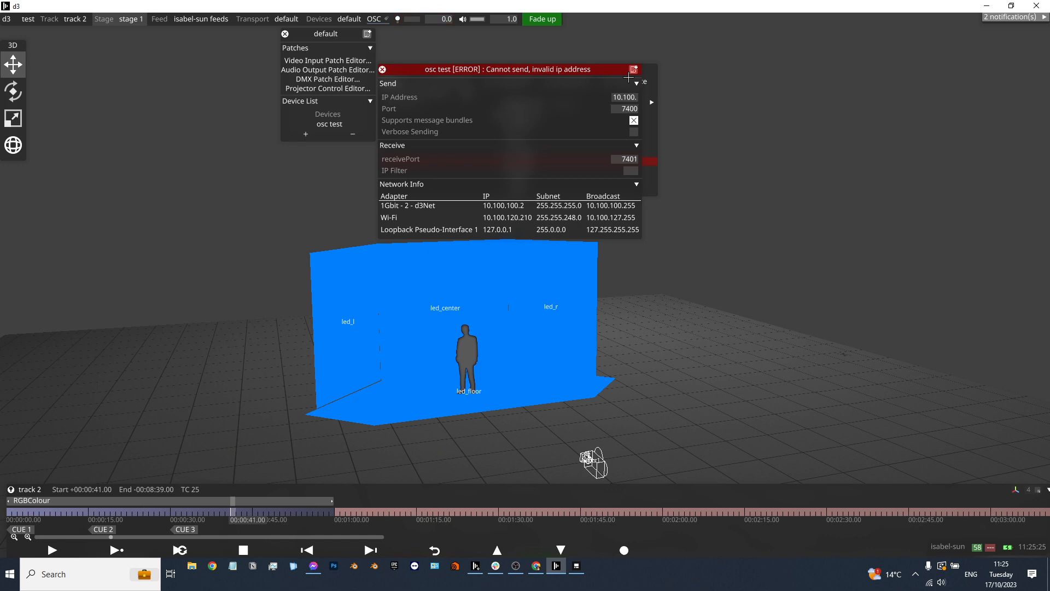
type("120.210")
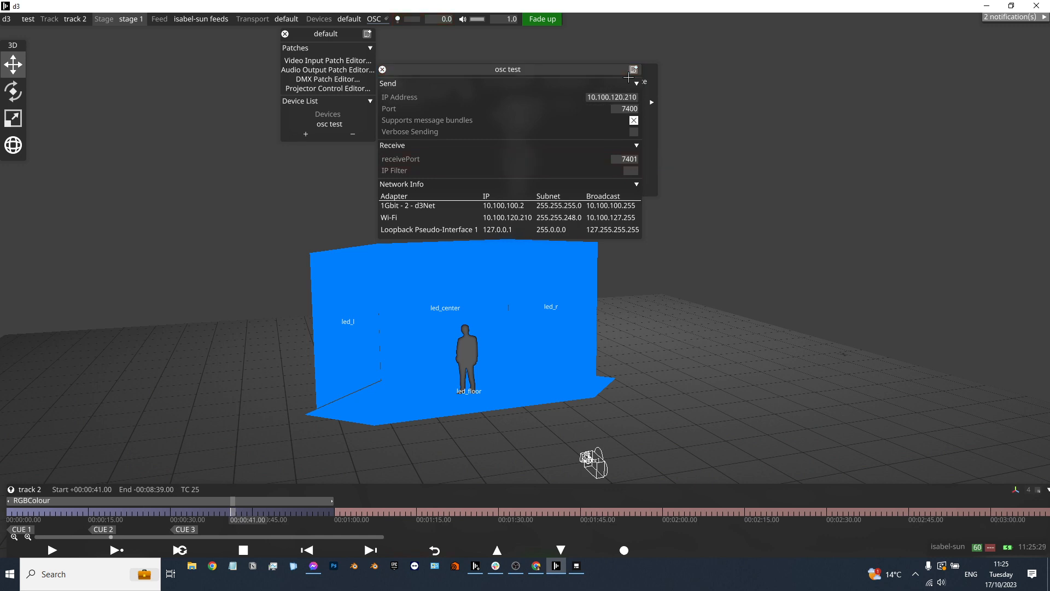
left_click_drag(582, 70, 731, 81)
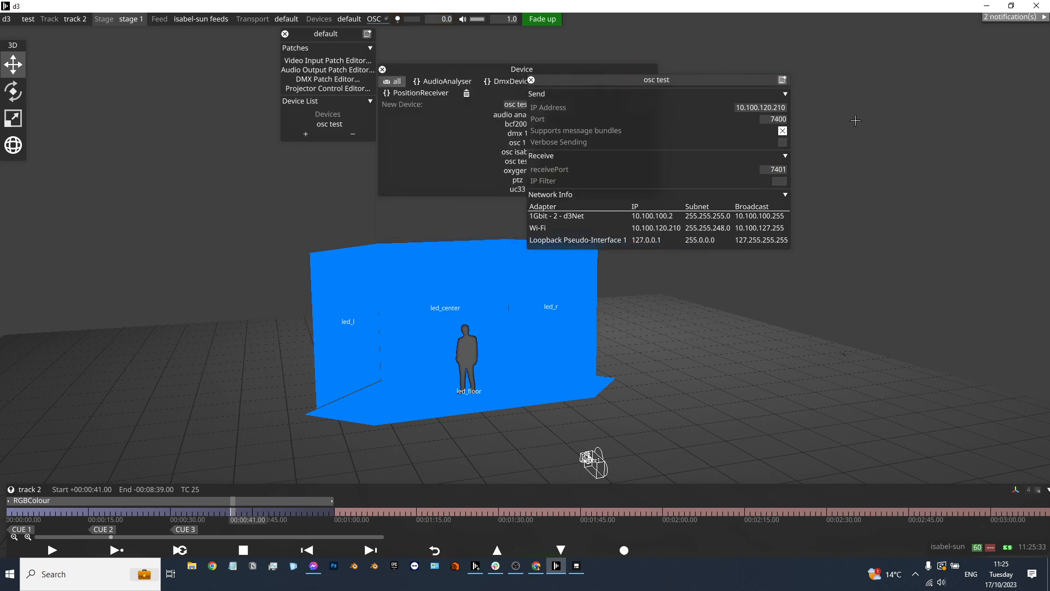
left_click_drag(531, 81, 640, 88)
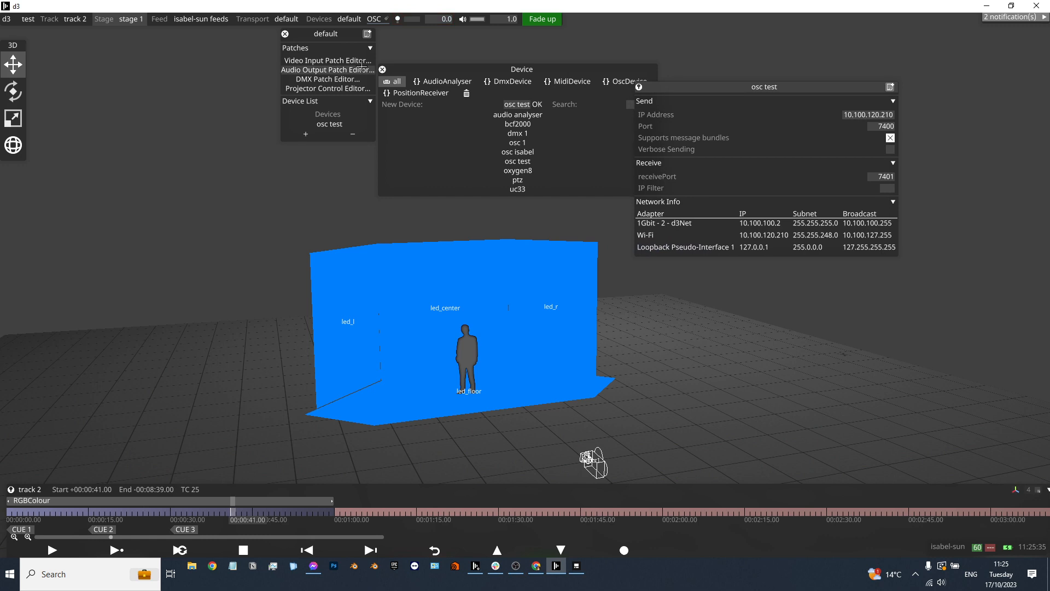
left_click(382, 70)
Step: Open the osc test monitor from the OSC recorders and place it below the device editor
left_click(370, 20)
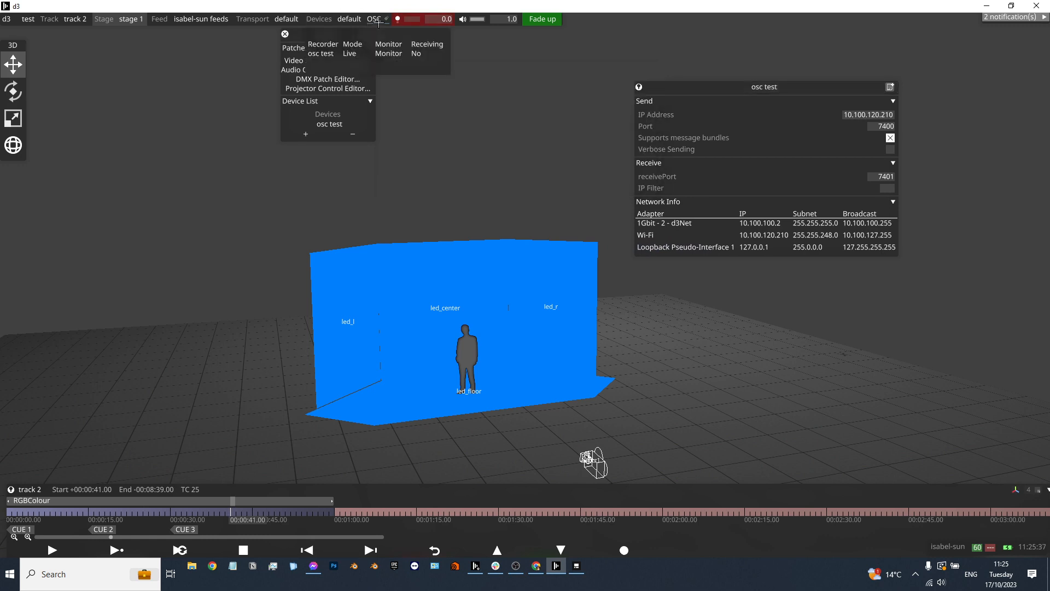
left_click(388, 53)
left_click_drag(333, 80, 636, 267)
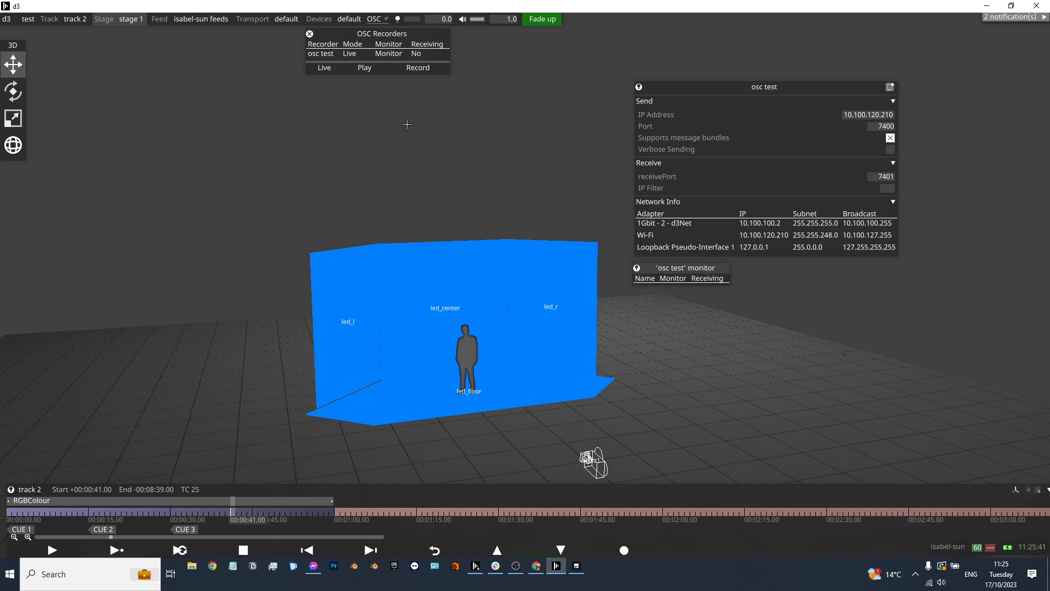
left_click(309, 33)
left_click(576, 567)
left_click(372, 49)
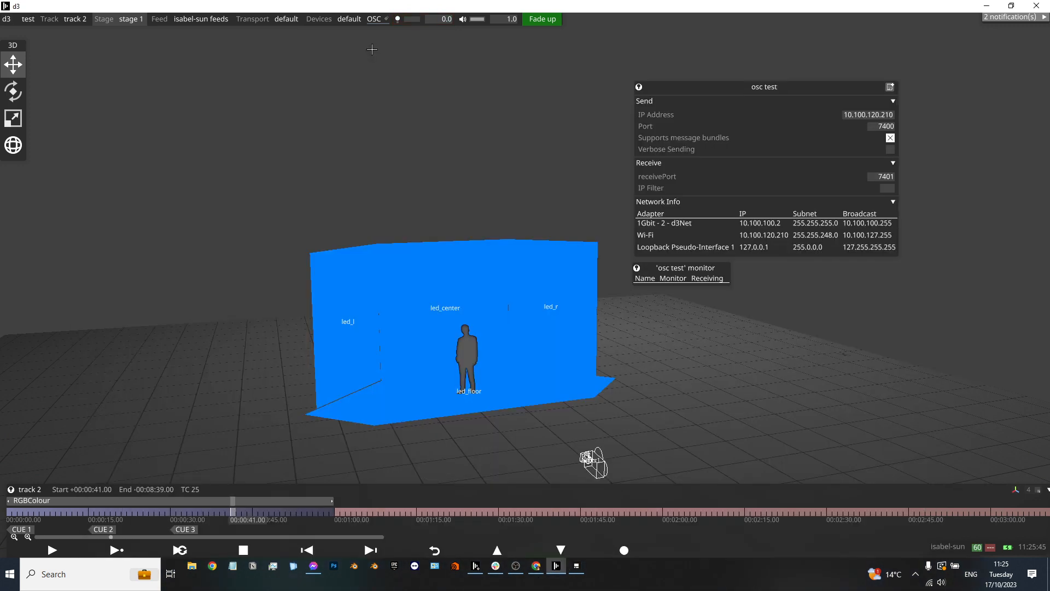
Step: Add a remote event transport named "osc test" of type EventTransportOSC to the default transport
left_click(286, 19)
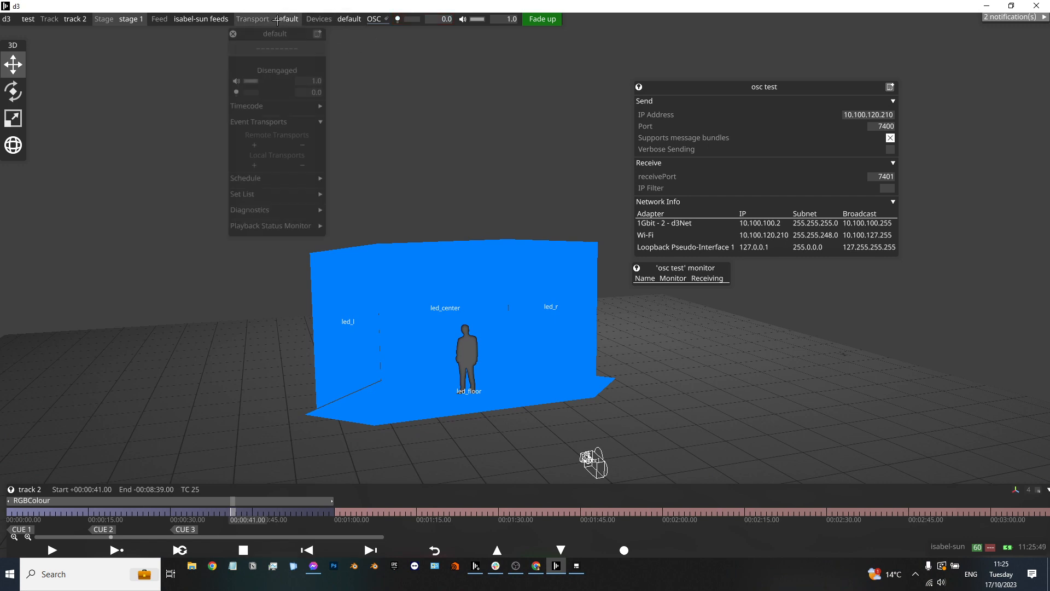
left_click(255, 145)
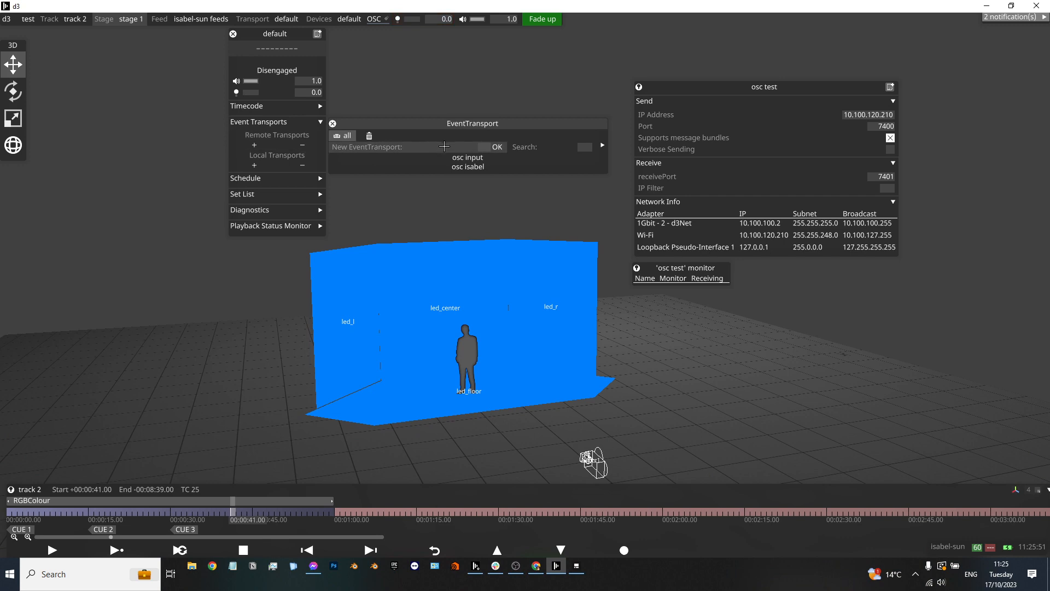
left_click(485, 147)
type("osc test")
key("Return")
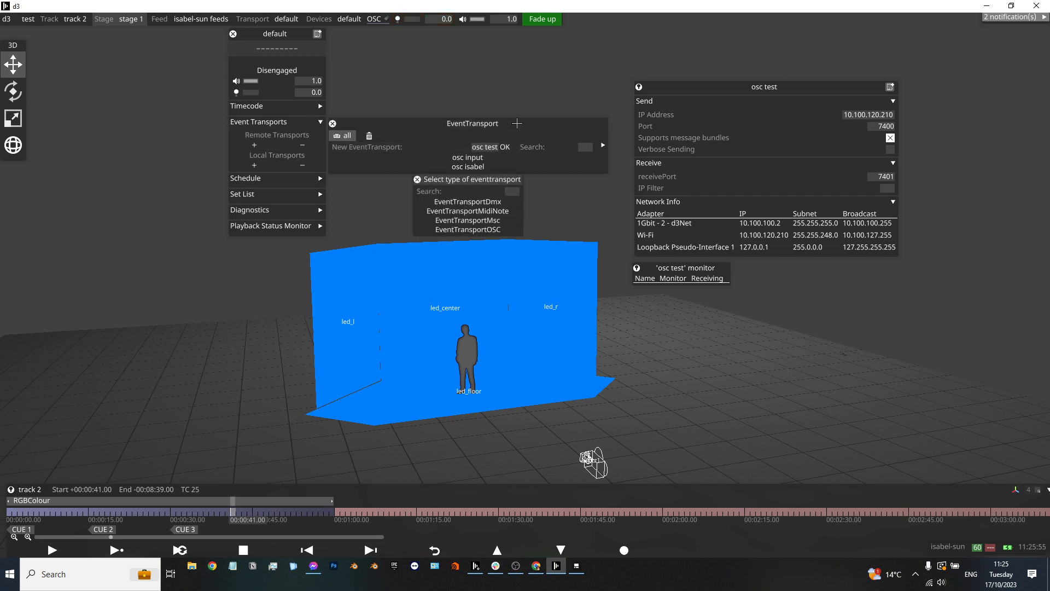
type("osc")
key("Return")
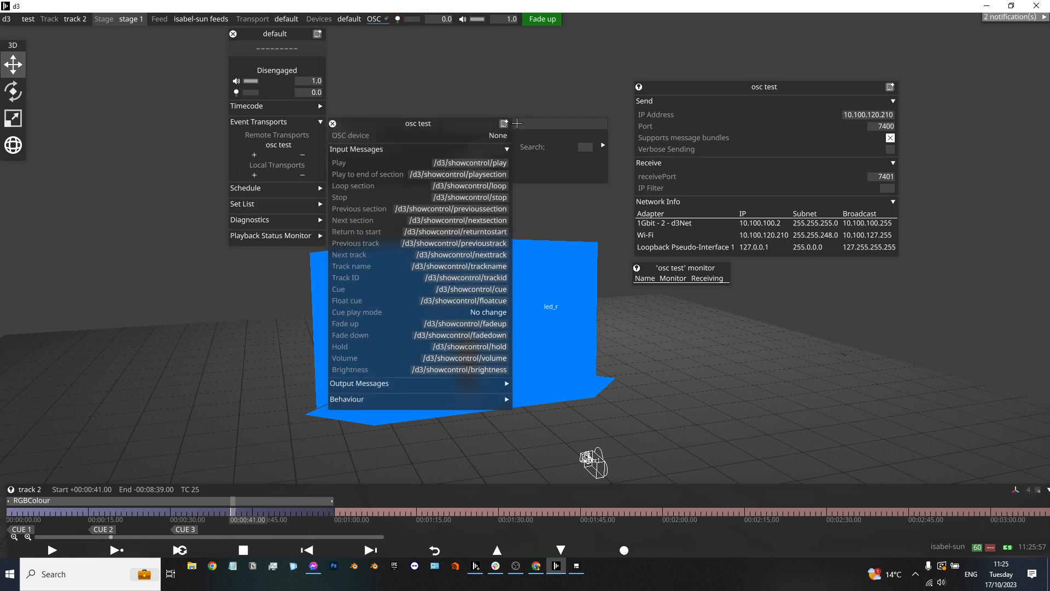
Step: Assign the osc test device to the new event transport and engage the default transport
left_click(491, 135)
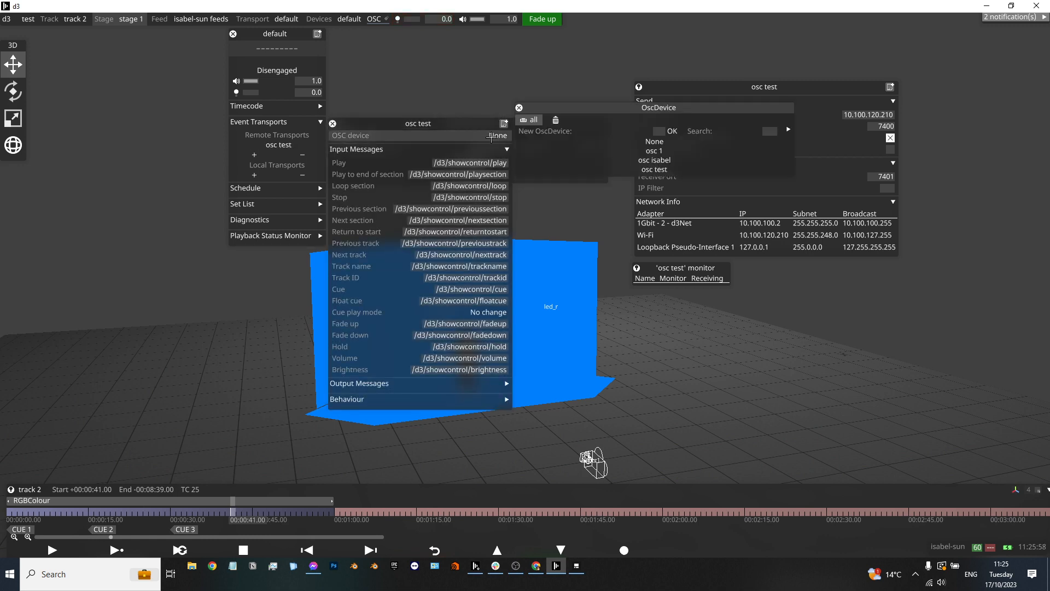
left_click(654, 169)
left_click_drag(429, 123, 310, 218)
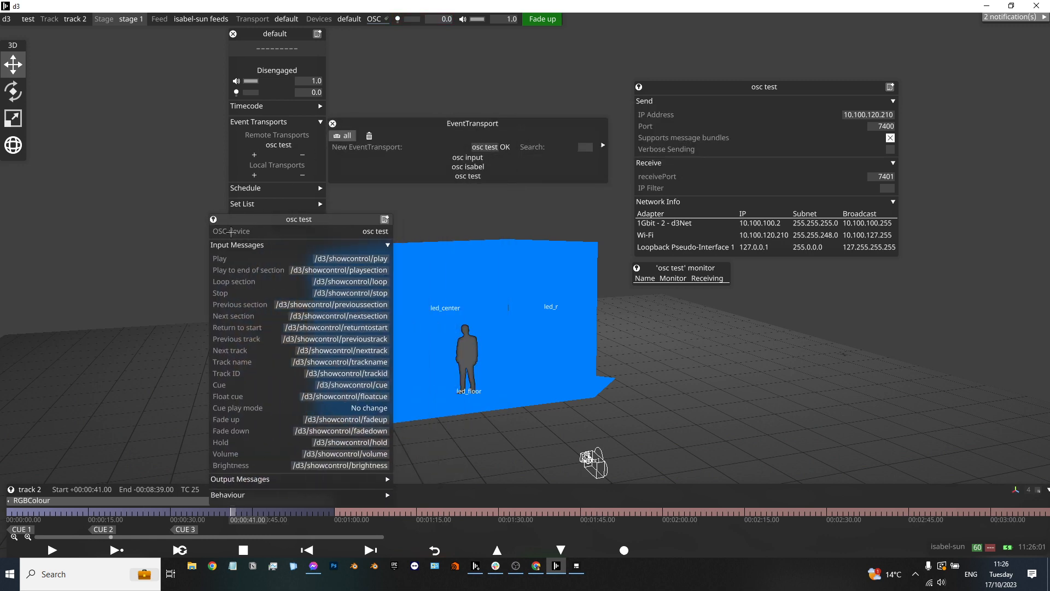
left_click(276, 70)
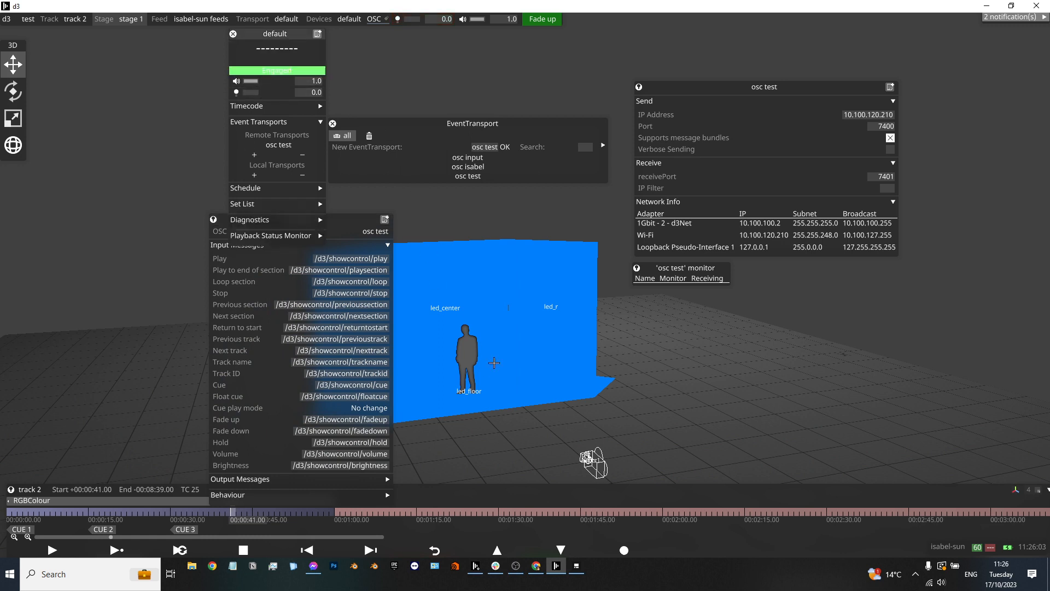
Step: Switch to TouchOSC, place its window below the d3 OSC monitor and trigger PLAY to test timeline playback
left_click(576, 565)
left_click_drag(415, 68, 733, 339)
left_click(607, 438)
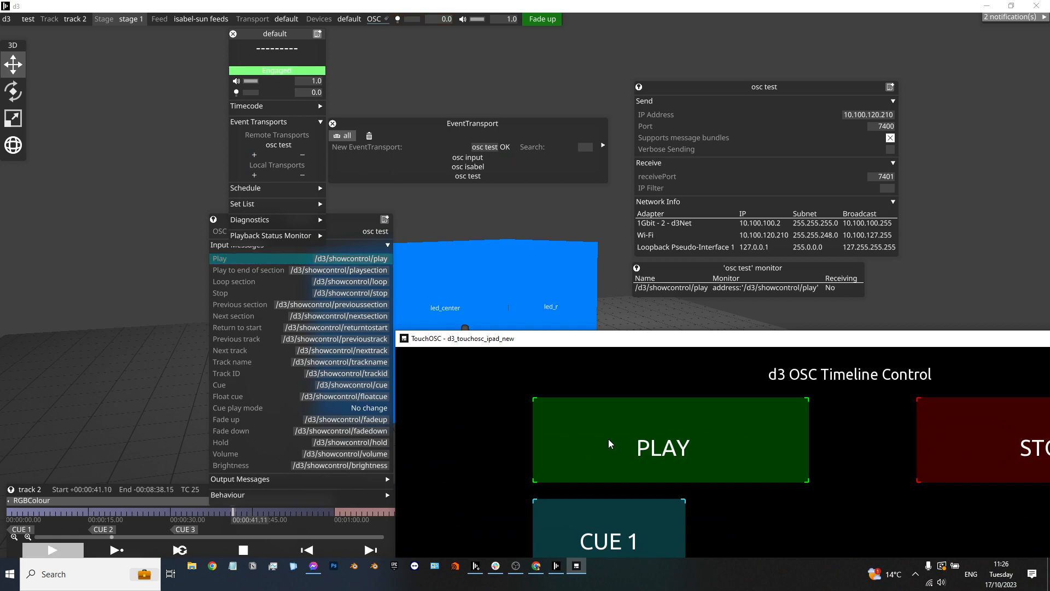
Step: Trigger PLAY and STOP on the TouchOSC surface to test the timeline, and move its window so both buttons are fully in view
left_click(623, 444)
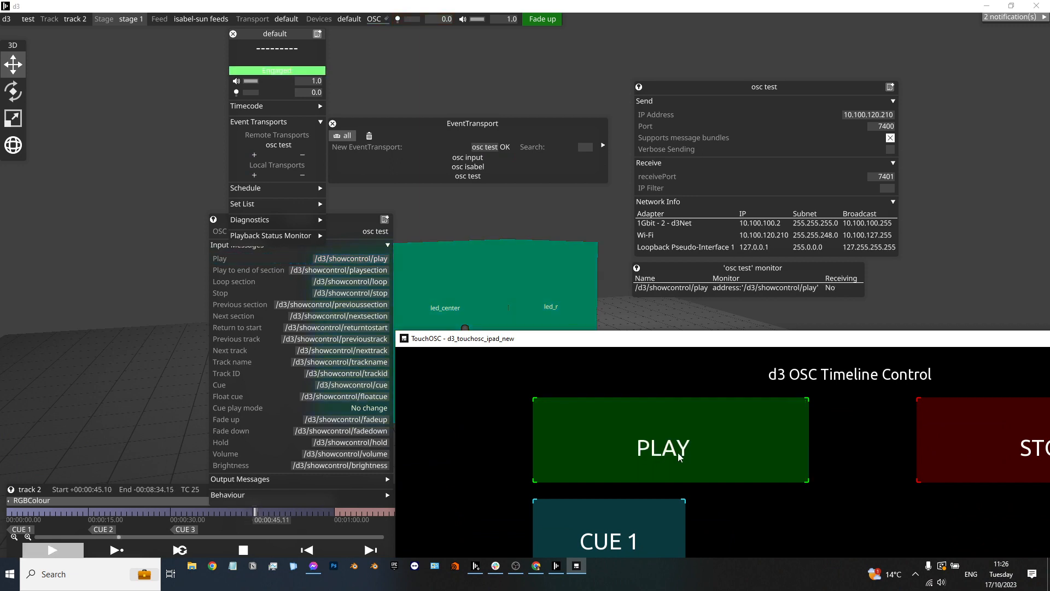
left_click(991, 461)
left_click_drag(471, 338, 151, 344)
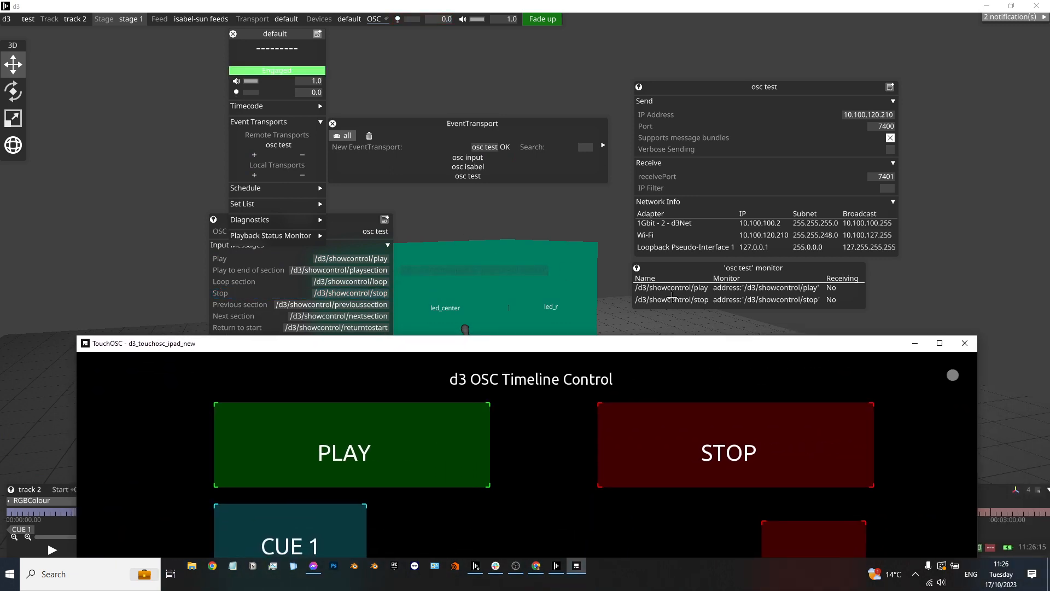
Step: Shrink and reposition the TouchOSC window to show the whole control surface, and move the Brightness fader to test its OSC message
left_click_drag(348, 346, 526, 66)
left_click_drag(258, 58, 754, 256)
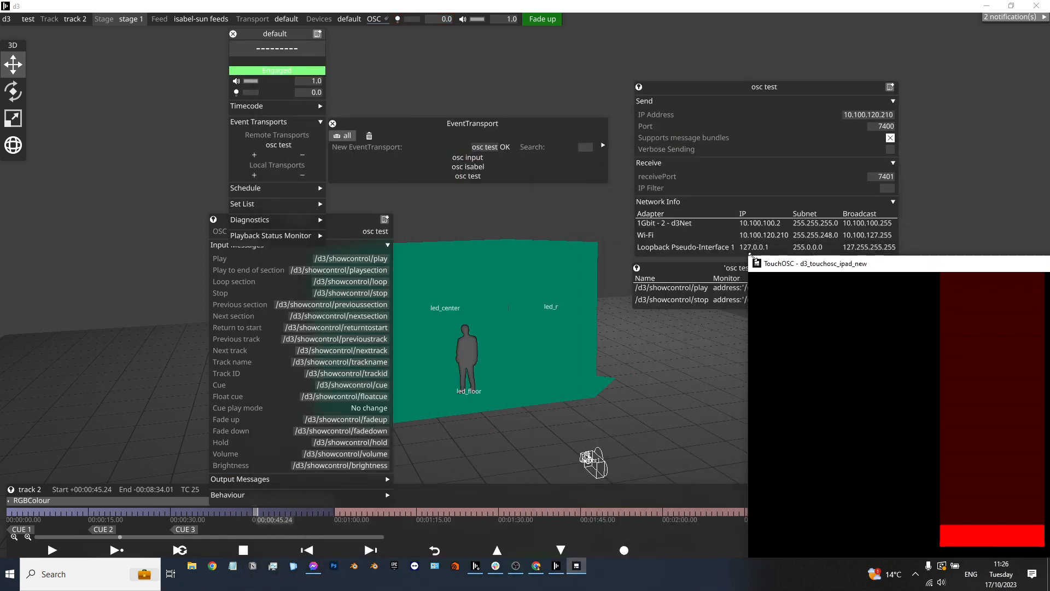
left_click_drag(849, 266, 530, 144)
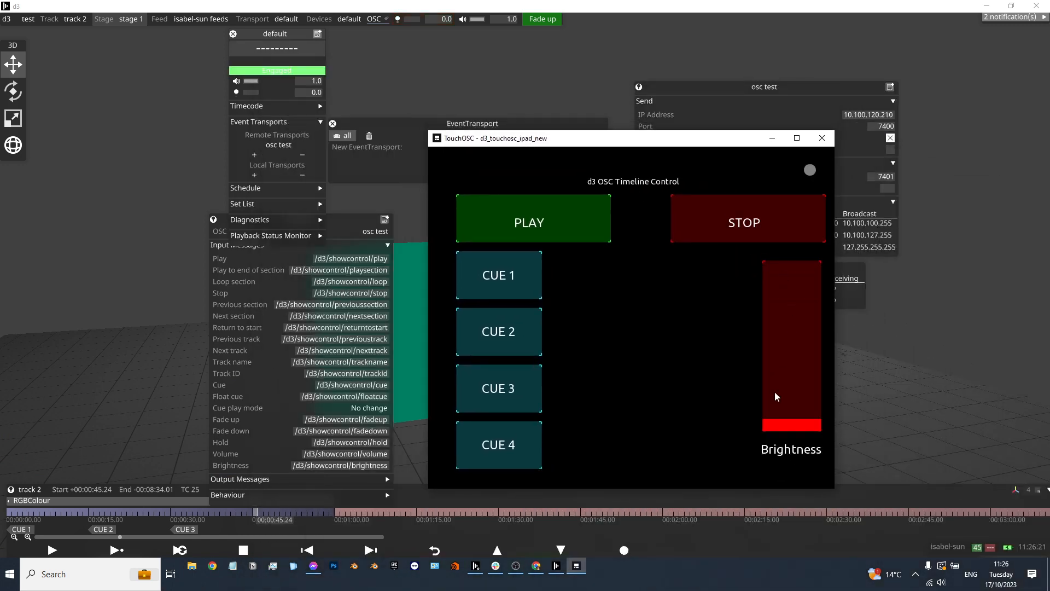
left_click_drag(779, 425, 801, 416)
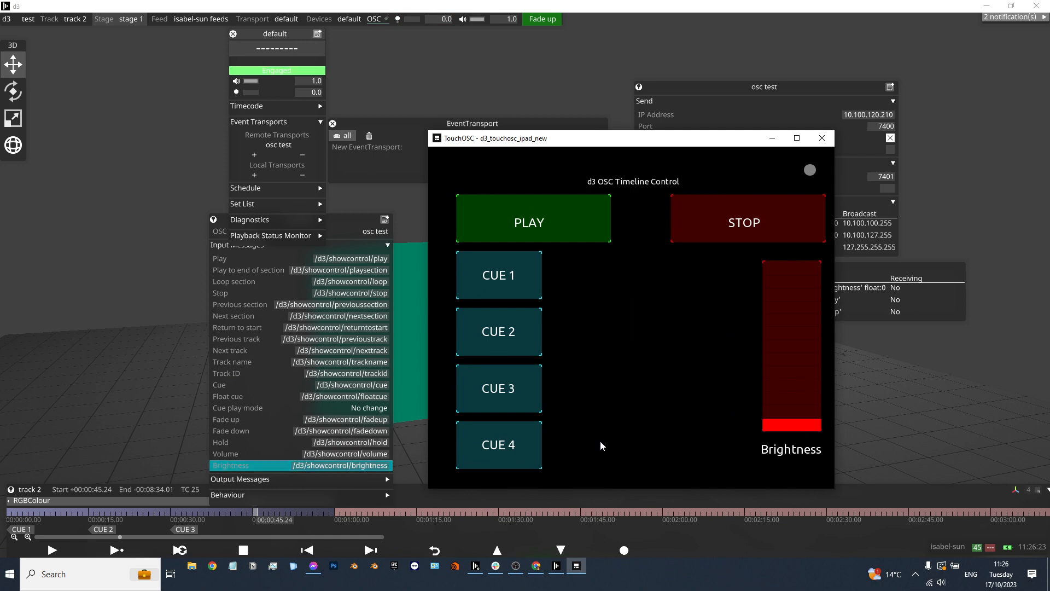
Step: Rearrange the d3 editors, spreading the osc test transport, EventTransport, osc test device and monitor windows apart to clear the stage view
left_click_drag(678, 144, 741, 182)
left_click_drag(343, 218, 161, 35)
left_click_drag(434, 125, 372, 90)
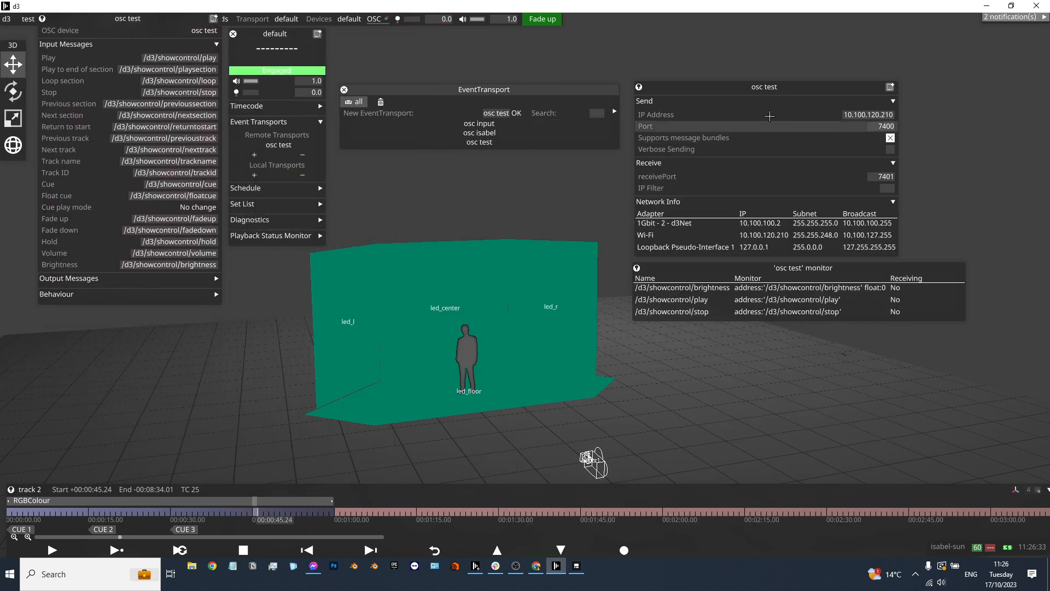
left_click_drag(736, 97, 848, 38)
left_click_drag(777, 263, 848, 204)
Step: Switch to TouchOSC, place its window clear of the OSC monitor and trigger the cue buttons from CUE 1 down to CUE 4
left_click(576, 566)
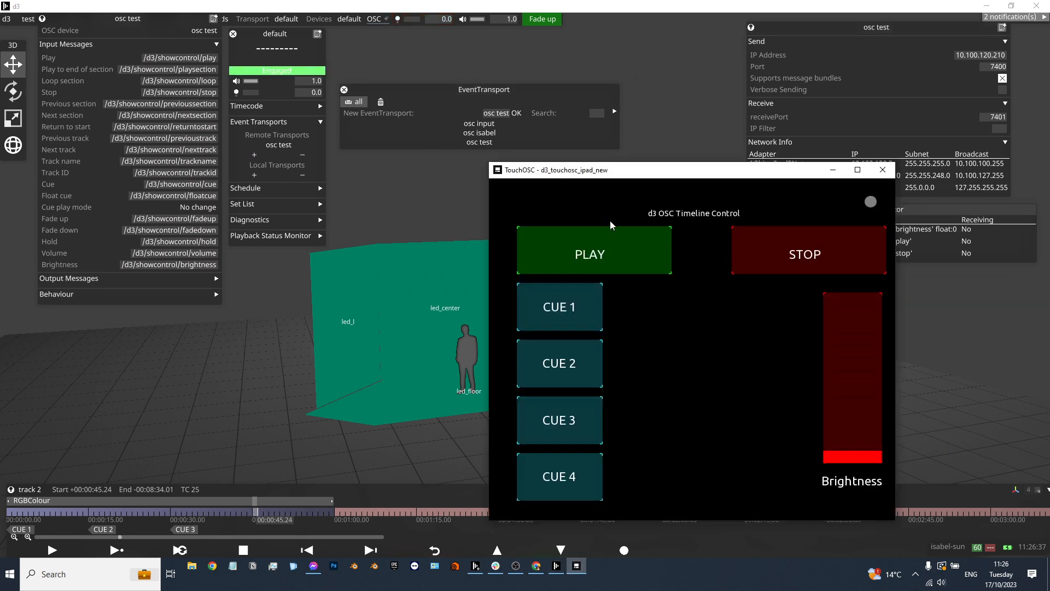
left_click_drag(619, 174, 137, 145)
left_click(91, 288)
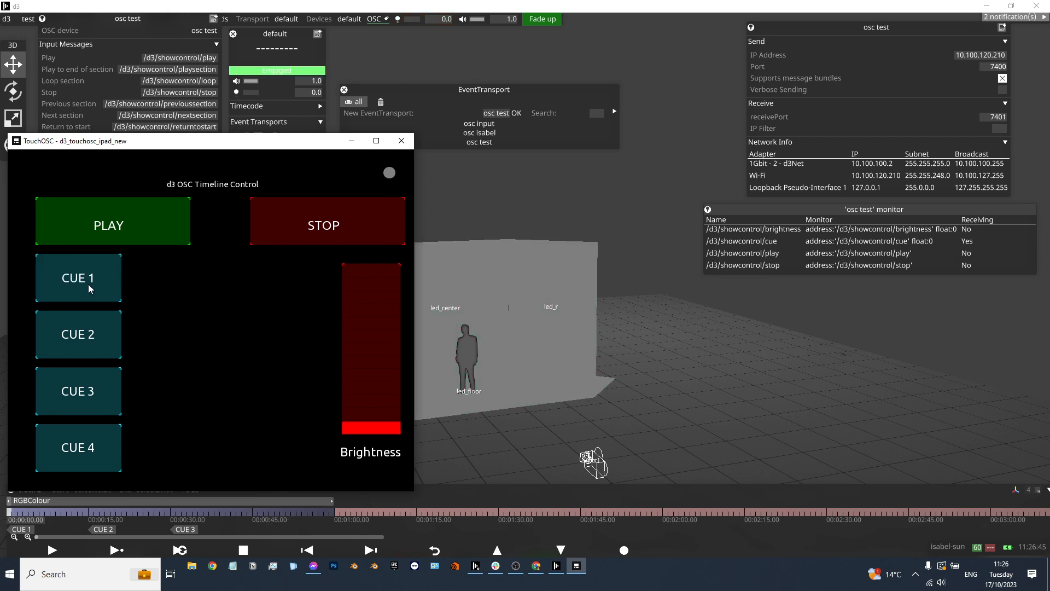
left_click(88, 323)
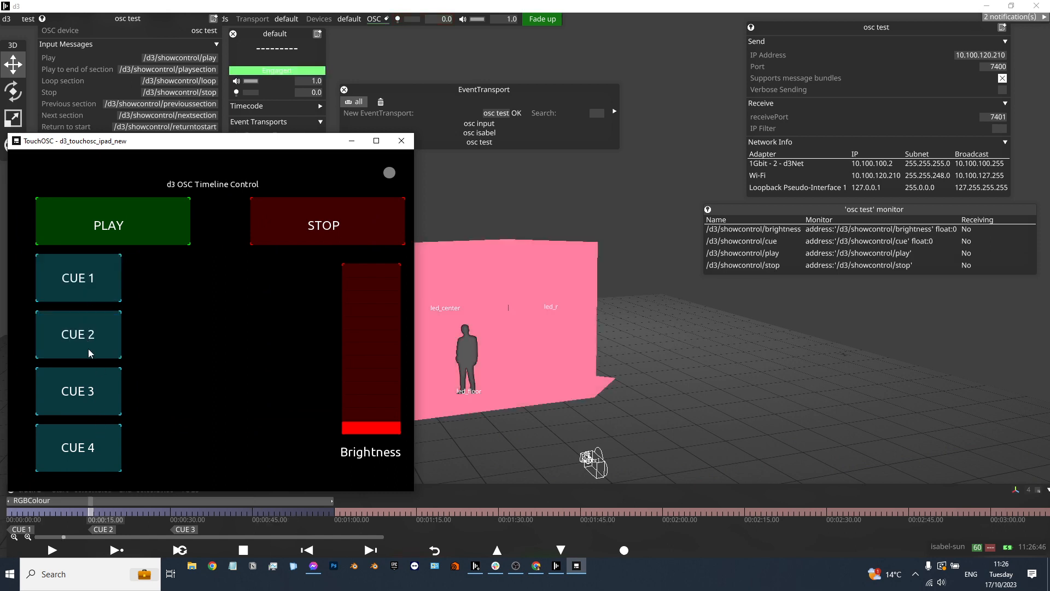
left_click(93, 447)
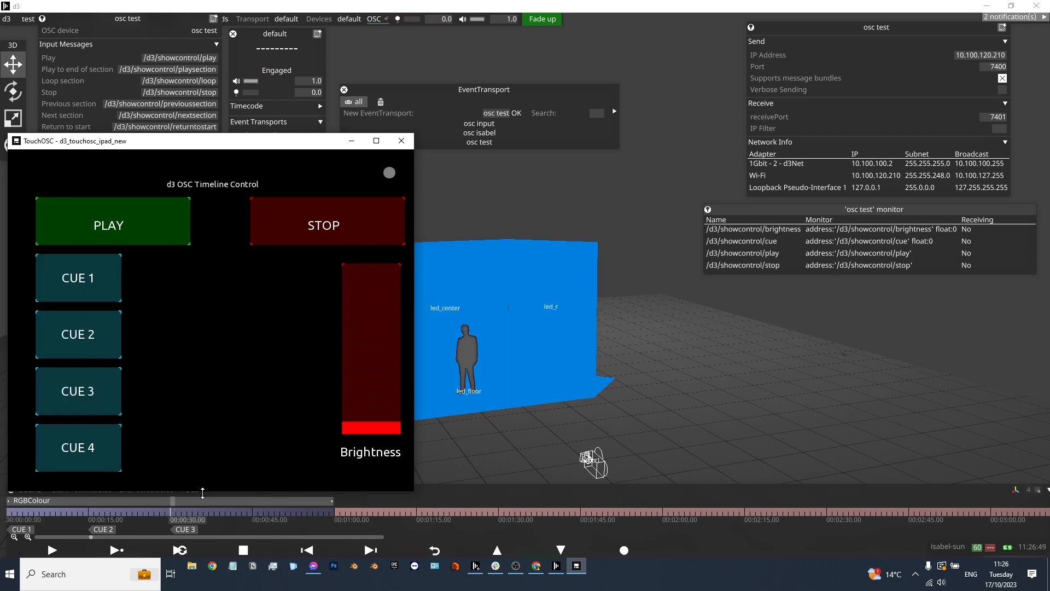
Step: Add a CUE tag with the value 4 to track 2 at 00:00:45.00 on the d3 timeline
right_click(257, 513)
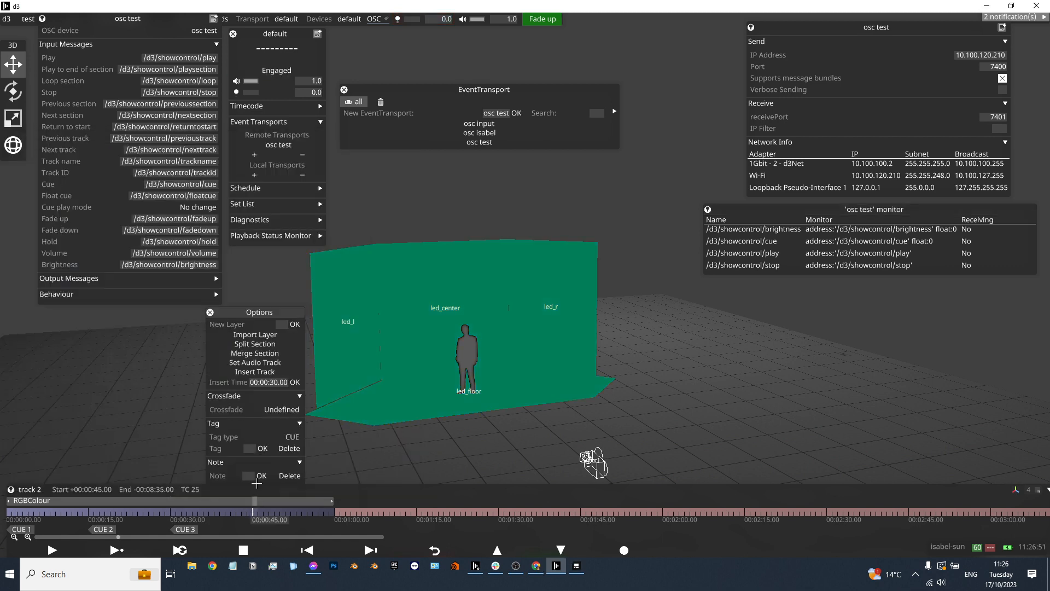
left_click(249, 449)
type("4")
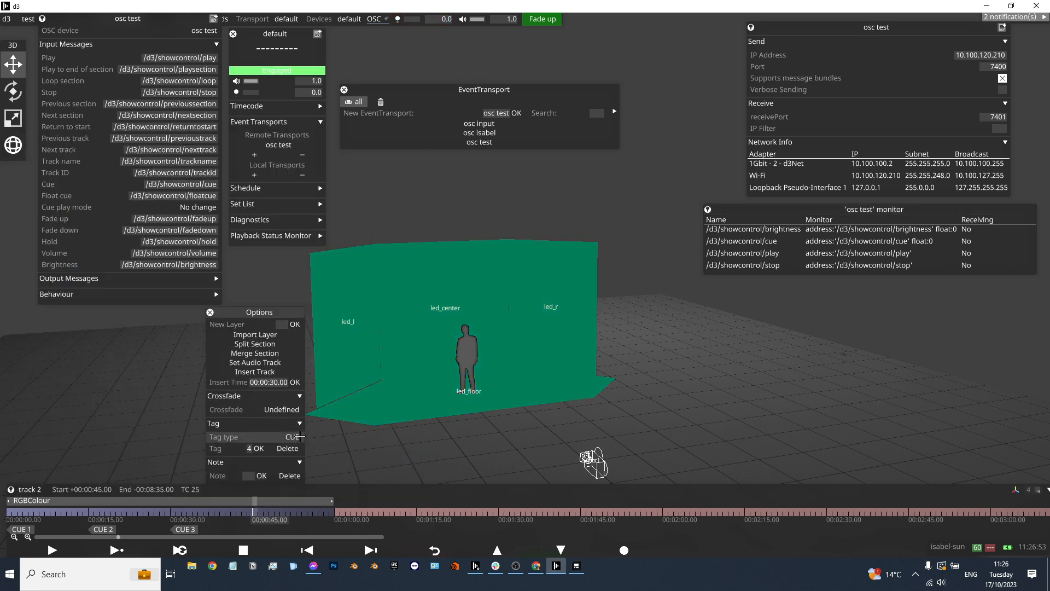
key("Return")
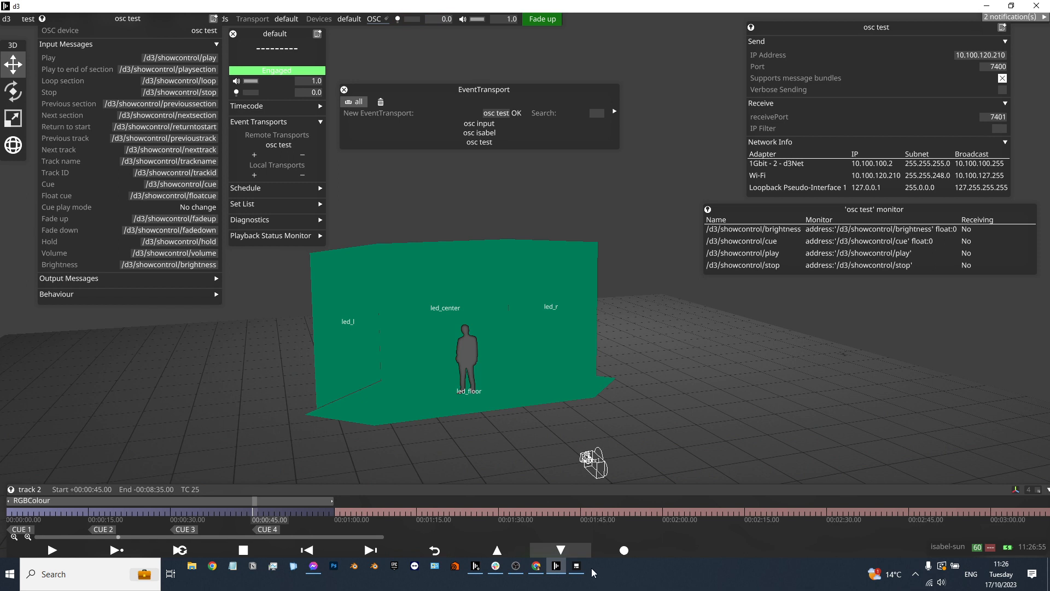
Step: Switch to TouchOSC and test all cue buttons, triggering CUE 3 and CUE 4, then back up through CUE 3, CUE 2 and CUE 1
left_click(577, 565)
left_click(85, 395)
left_click(85, 439)
left_click(82, 391)
left_click(55, 335)
left_click(60, 278)
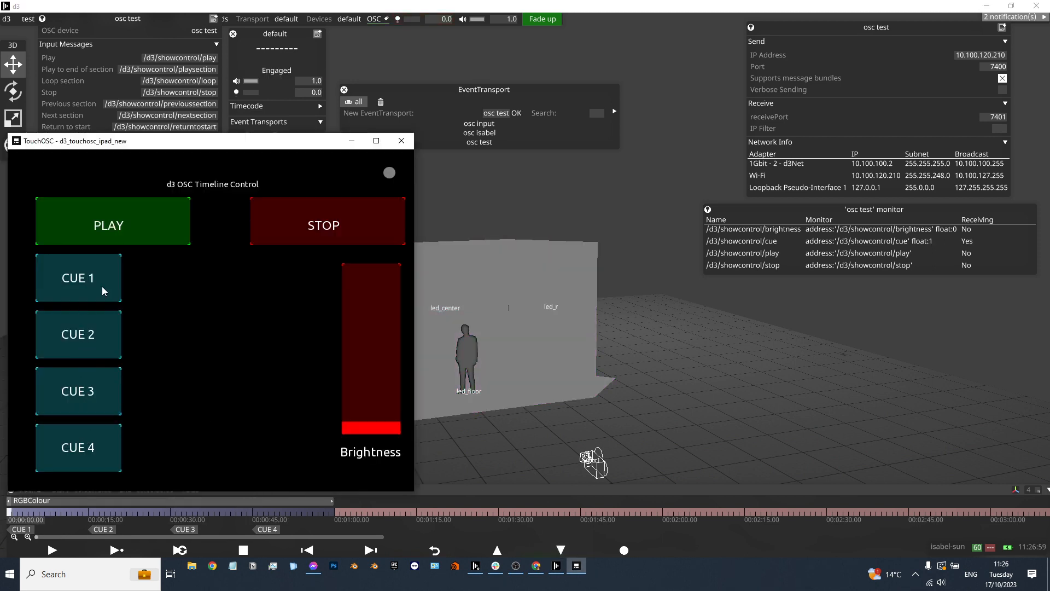
Step: Return TouchOSC to its maximised editor, check the host and ports of OSC Connection 1, and minimise it to get back to d3
left_click_drag(295, 140, 782, 189)
left_click(879, 223)
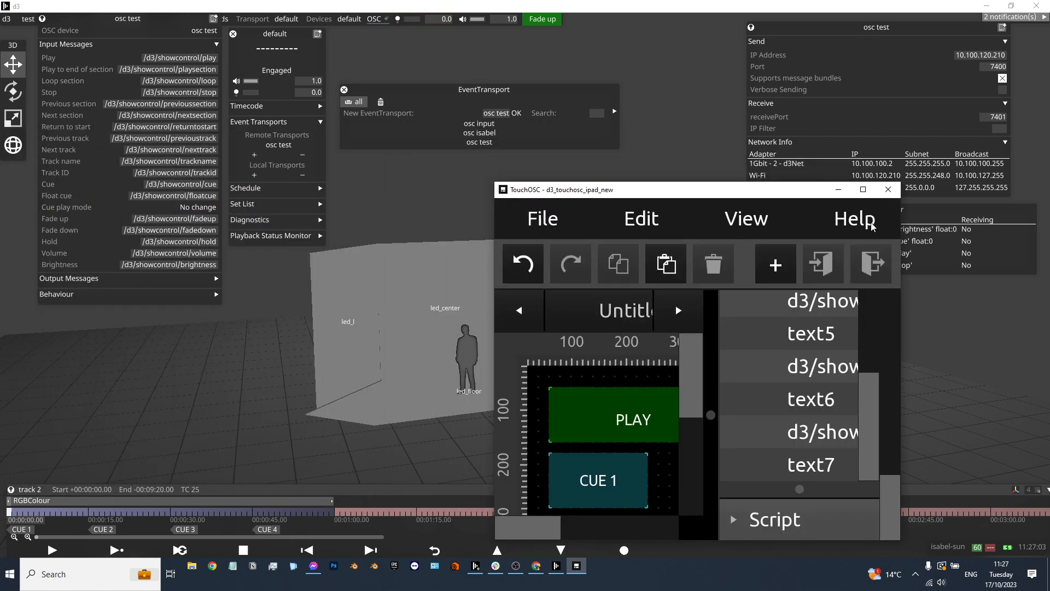
left_click(863, 189)
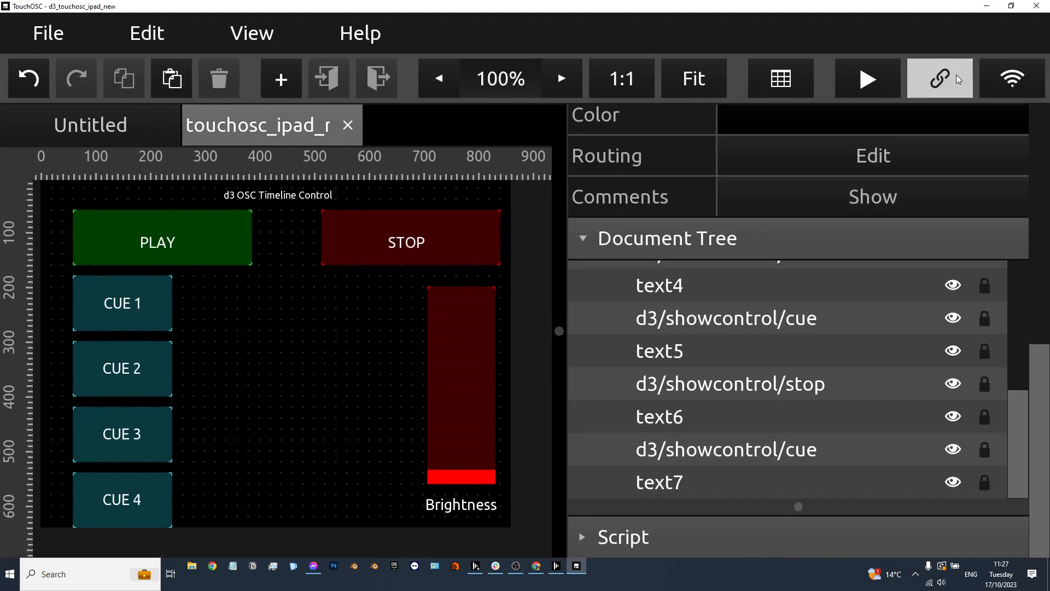
left_click(958, 79)
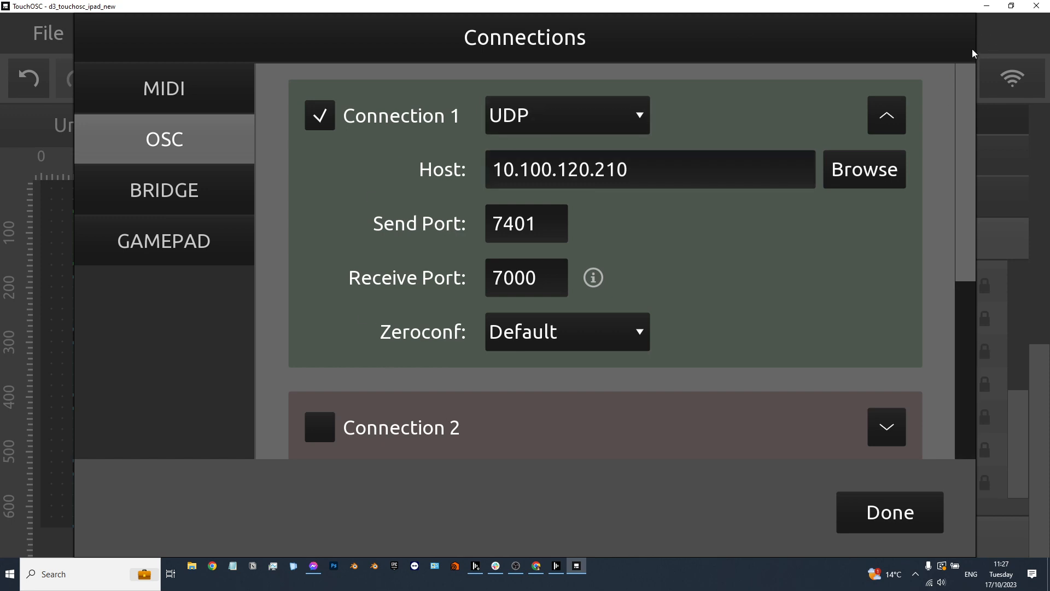
left_click(878, 512)
left_click(1001, 5)
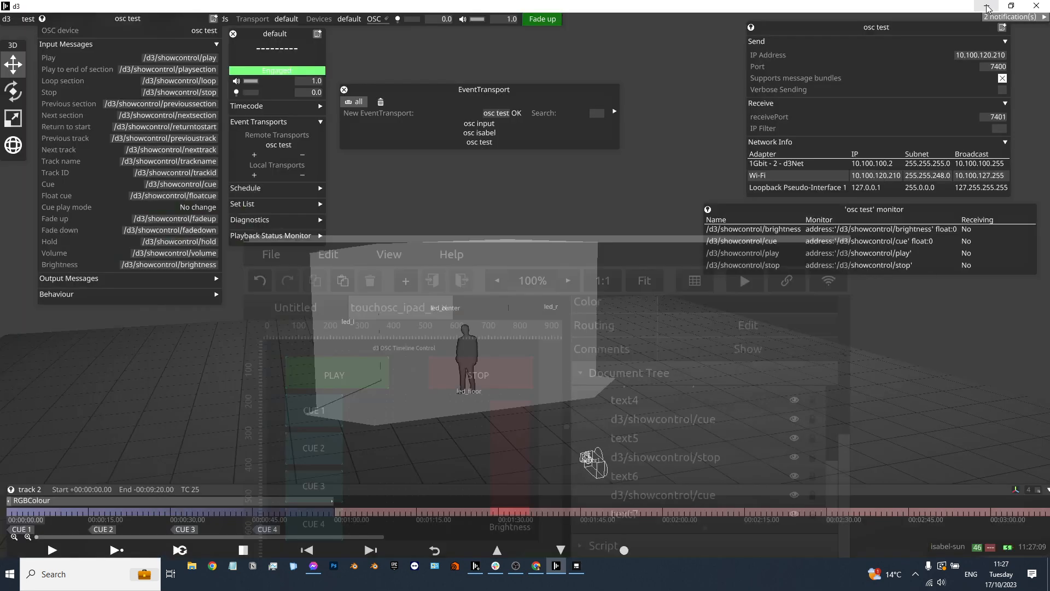